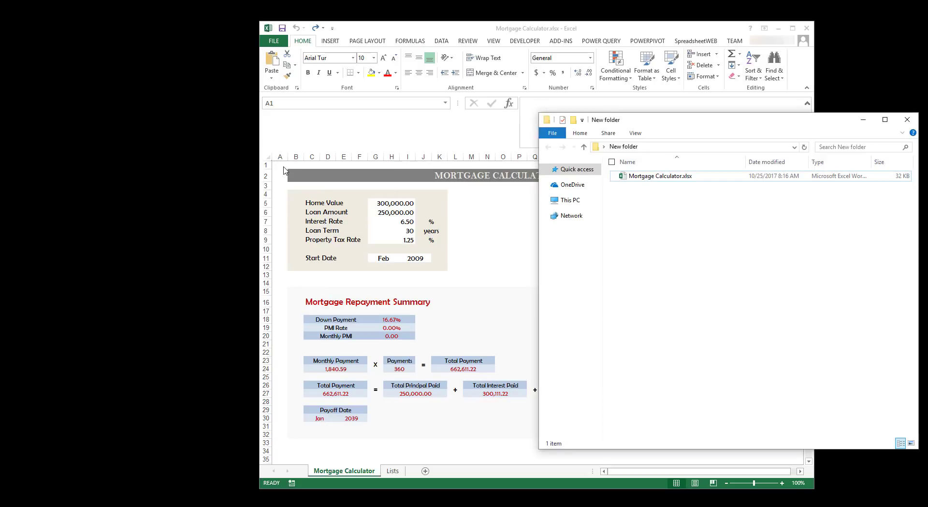
In the Mortgage Calculator worksheet, set Home Value to 350000, Loan Amount to 200000 and Interest Rate to 6
{"action": "left_click", "coordinate": [283, 166]}
{"action": "left_click", "coordinate": [369, 202]}
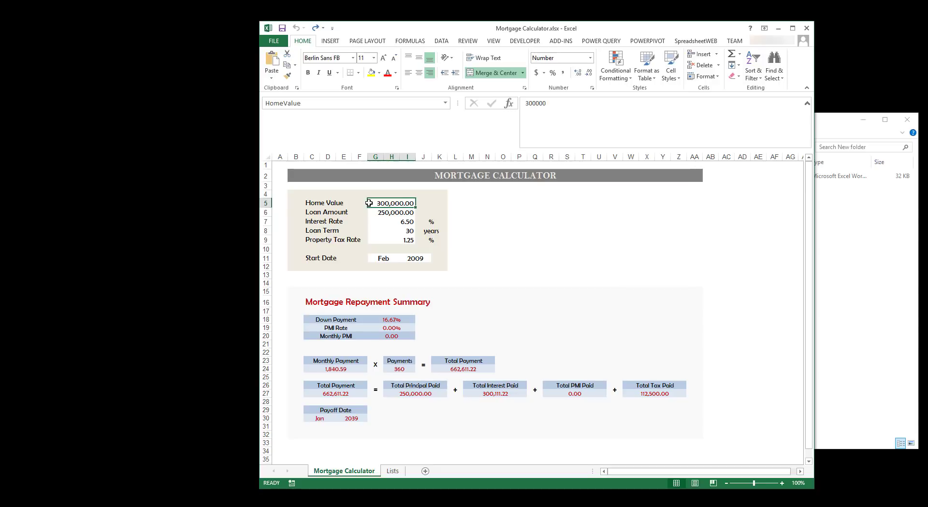
{"action": "type", "text": "350,000"}
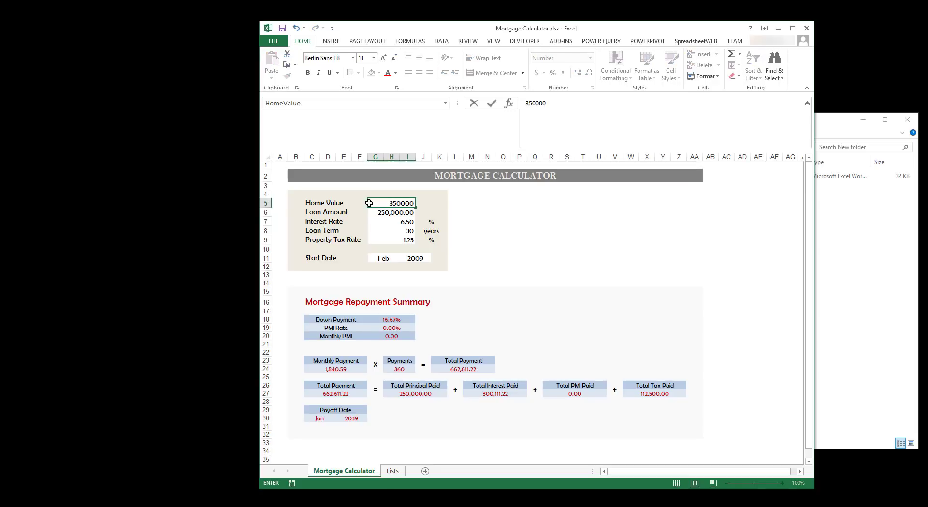
{"action": "key", "text": "Return"}
{"action": "type", "text": "200,"}
{"action": "type", "text": "00"}
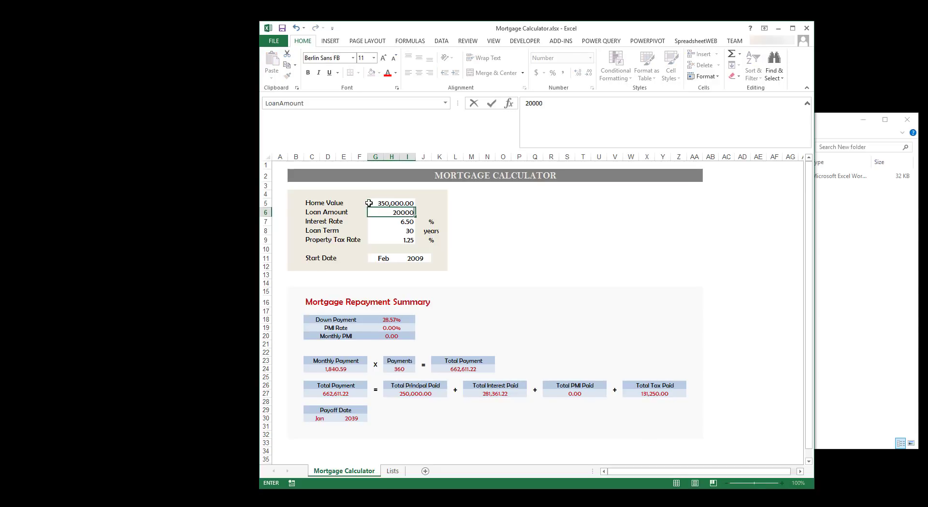
{"action": "type", "text": "0"}
{"action": "key", "text": "Return"}
{"action": "type", "text": "6"}
{"action": "key", "text": "Return"}
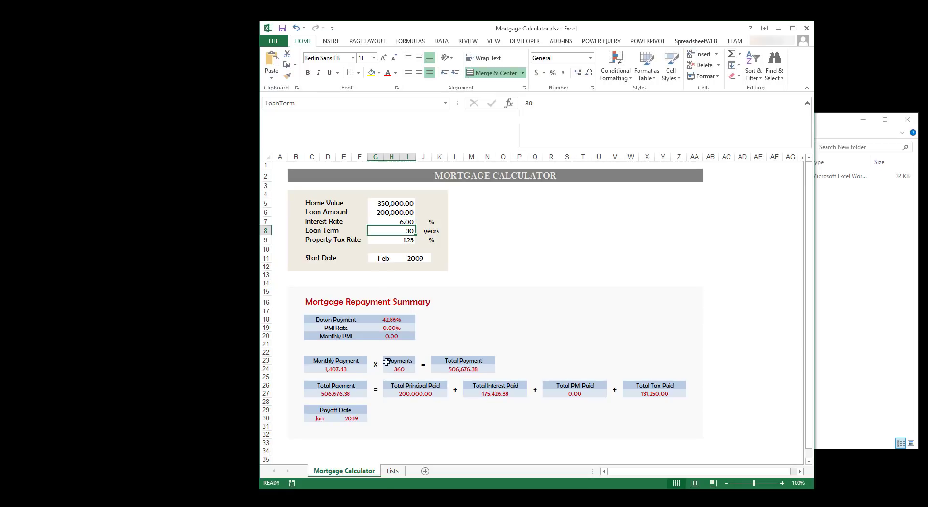
Look over the Lists worksheet and return to the Mortgage Calculator worksheet
{"action": "left_click", "coordinate": [390, 470]}
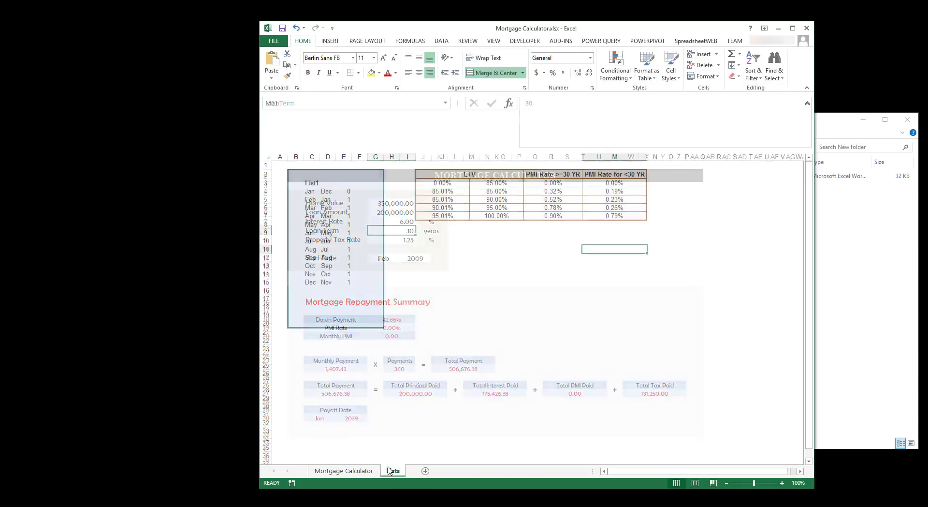
{"action": "left_click", "coordinate": [344, 470]}
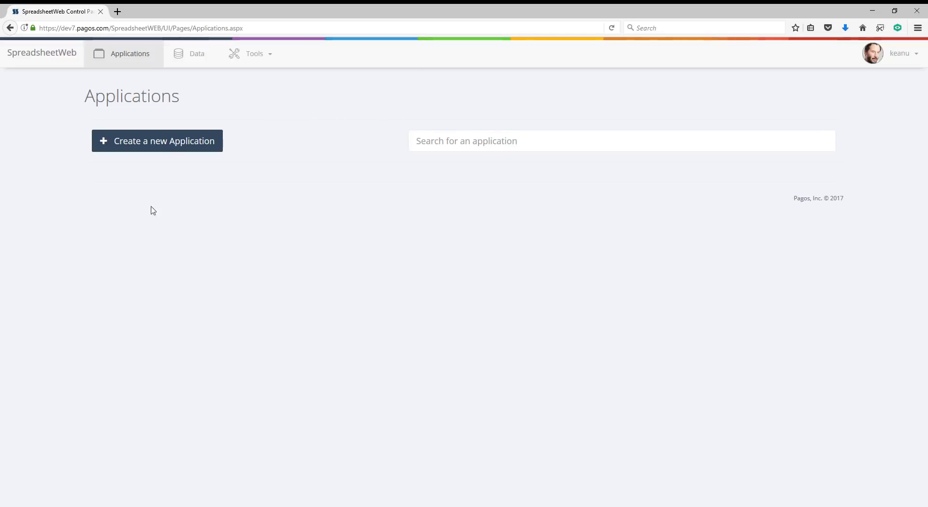
Start a new SpreadsheetWeb application and choose Designer as its application type
{"action": "left_click", "coordinate": [170, 145]}
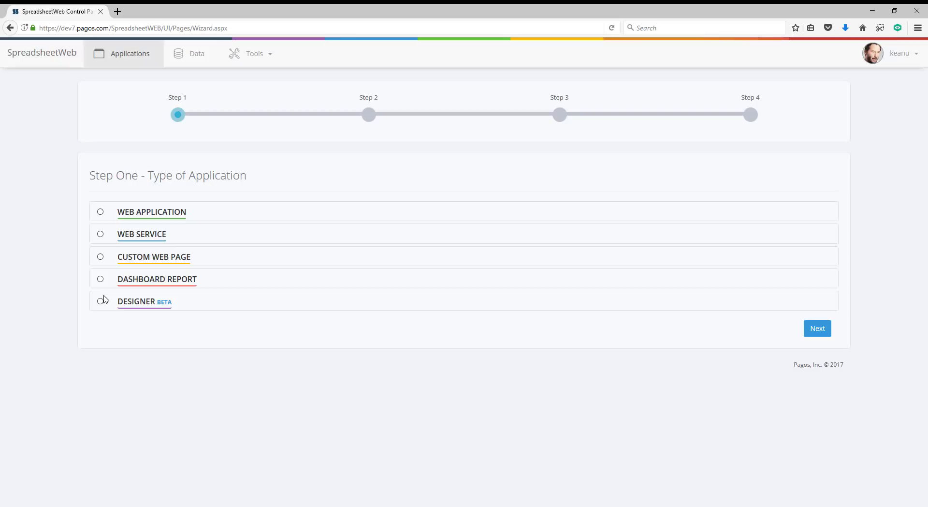
{"action": "left_click", "coordinate": [100, 302]}
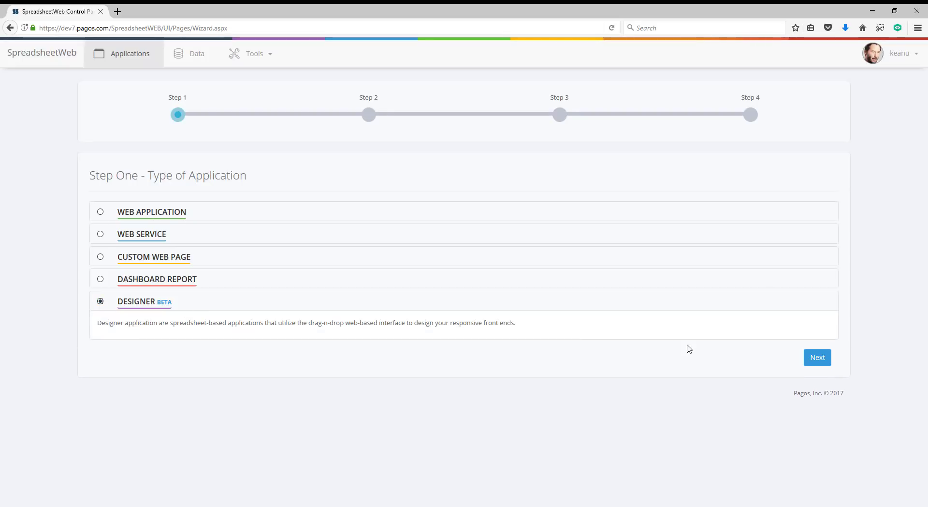
{"action": "left_click", "coordinate": [813, 360]}
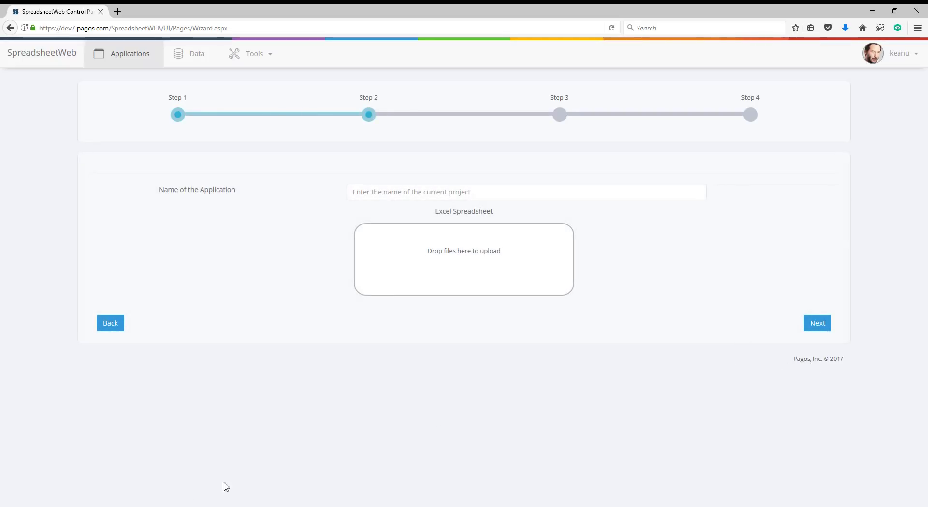
Upload Mortgage Calculator.xlsx from the file folder as the Excel spreadsheet and name the application Mortgage Calculator
{"action": "key", "text": "alt+Tab"}
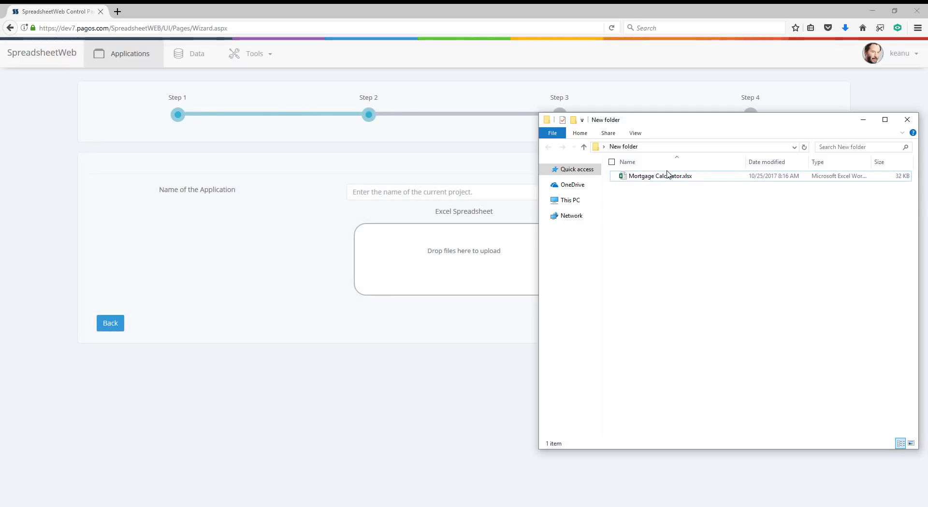
{"action": "left_click_drag", "start_coordinate": [673, 176], "coordinate": [477, 240]}
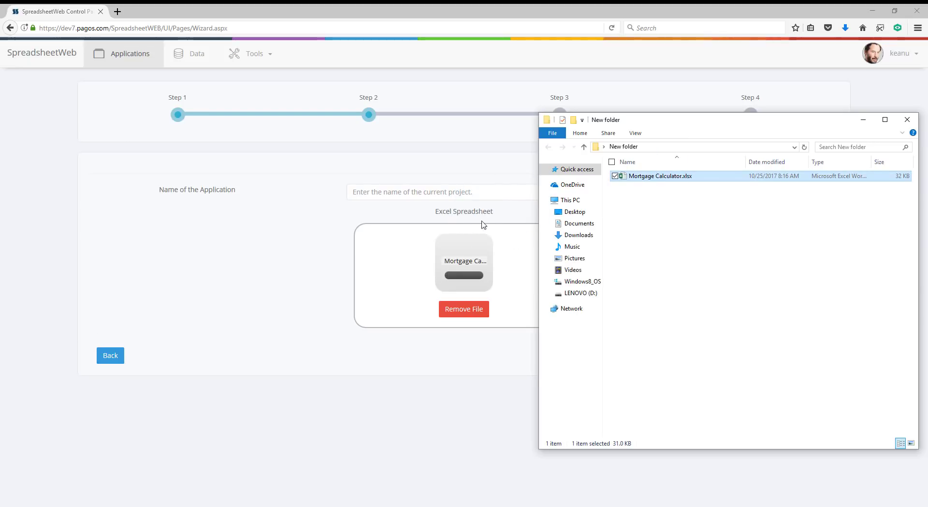
{"action": "left_click", "coordinate": [485, 215]}
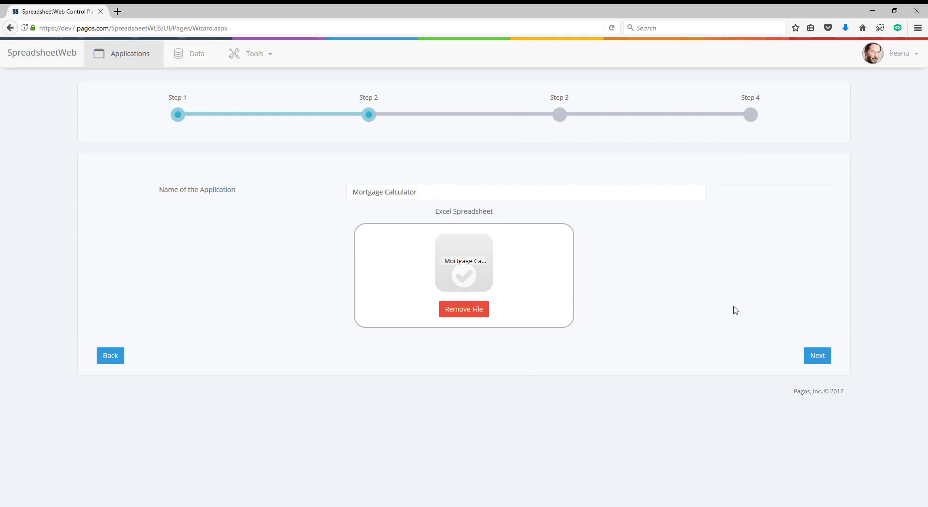
Continue to the application options, assign the application to the Default group and complete its creation
{"action": "left_click", "coordinate": [816, 353]}
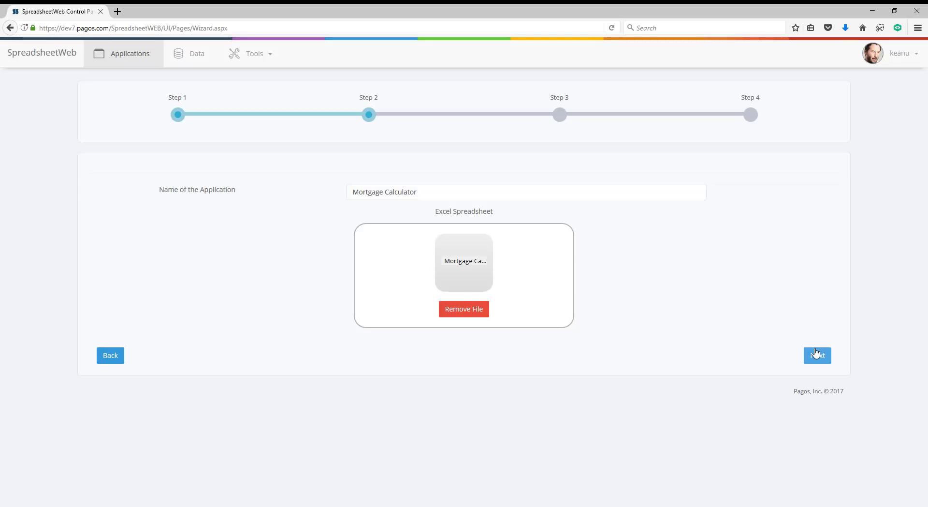
{"action": "left_click", "coordinate": [817, 354]}
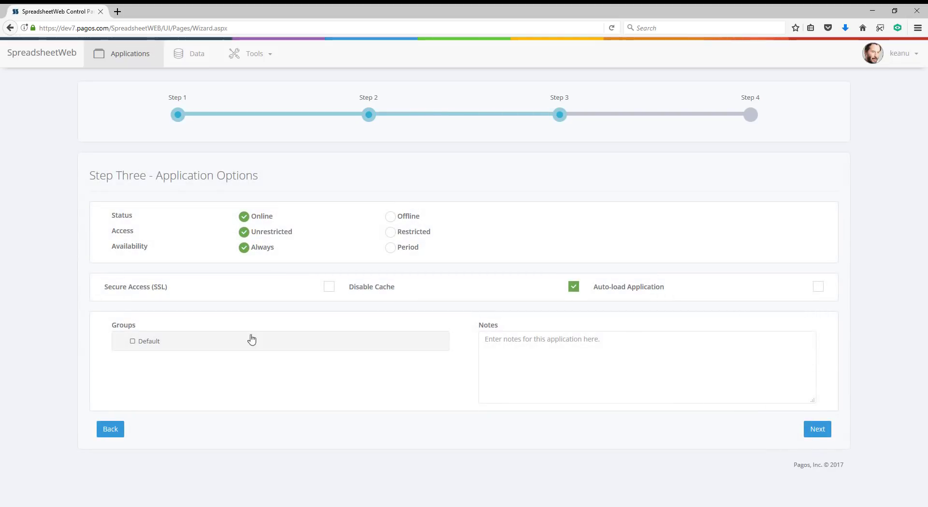
{"action": "left_click", "coordinate": [132, 341]}
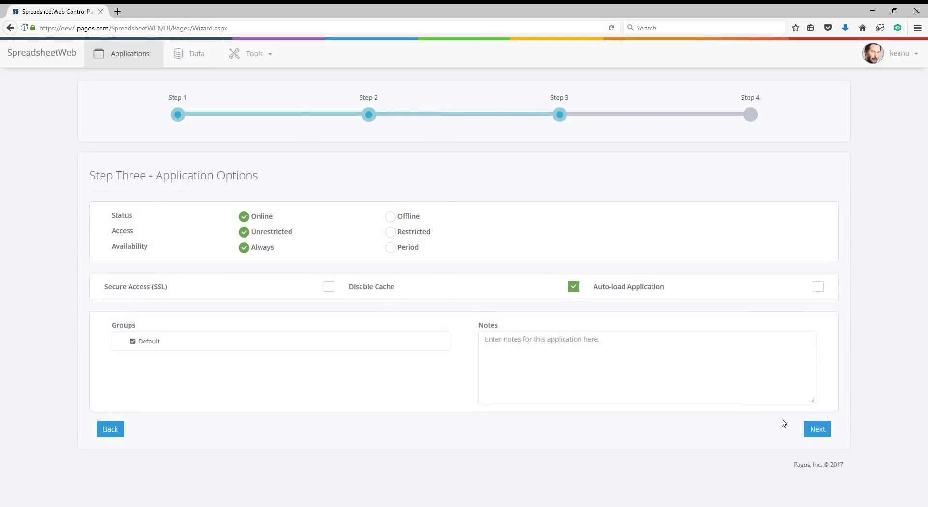
{"action": "left_click", "coordinate": [817, 429]}
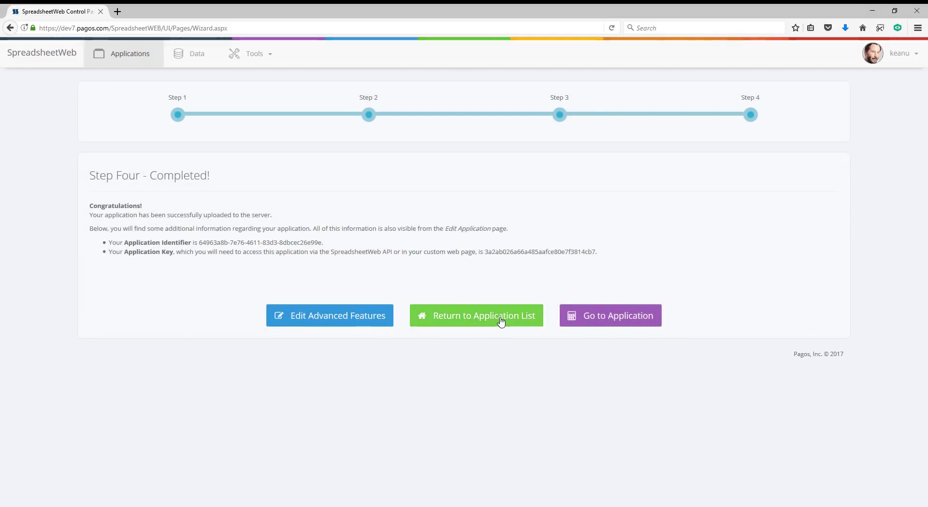
Return to the application list and open the User Interface designer for the Mortgage Calculator application
{"action": "left_click", "coordinate": [501, 321]}
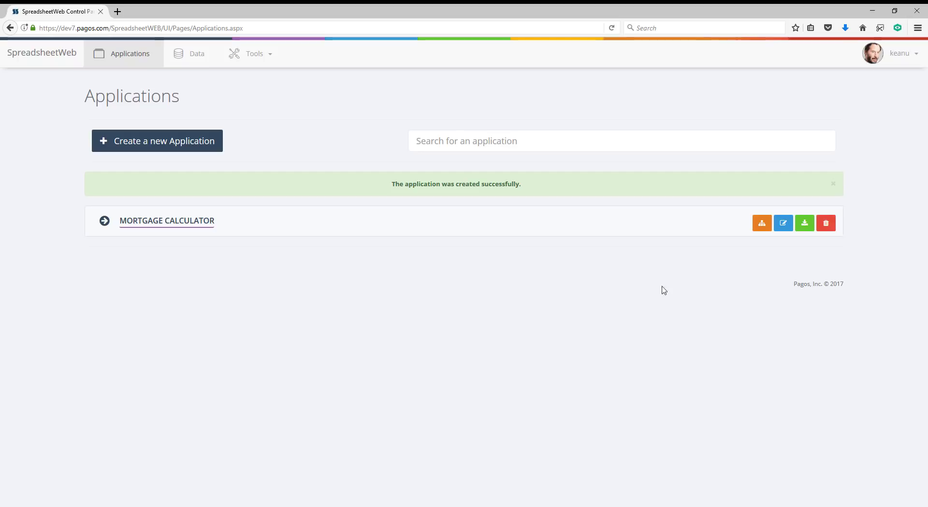
{"action": "left_click", "coordinate": [762, 225]}
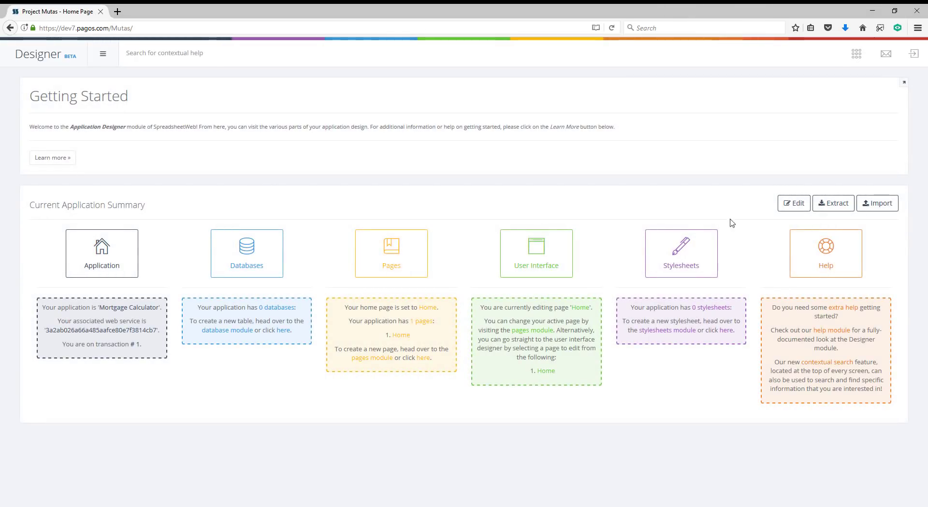
{"action": "left_click", "coordinate": [536, 252]}
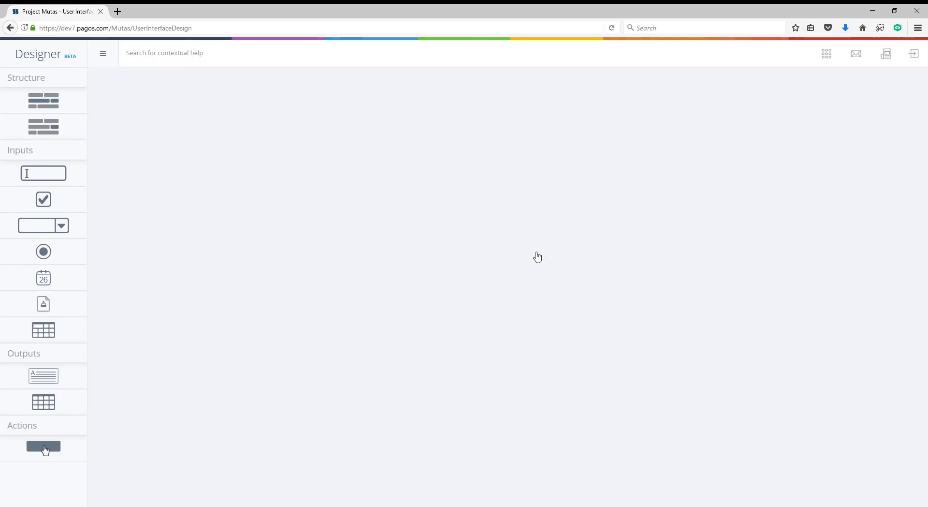
Add a section to the empty page and place a Content control inside it
{"action": "mouse_move", "coordinate": [47, 103]}
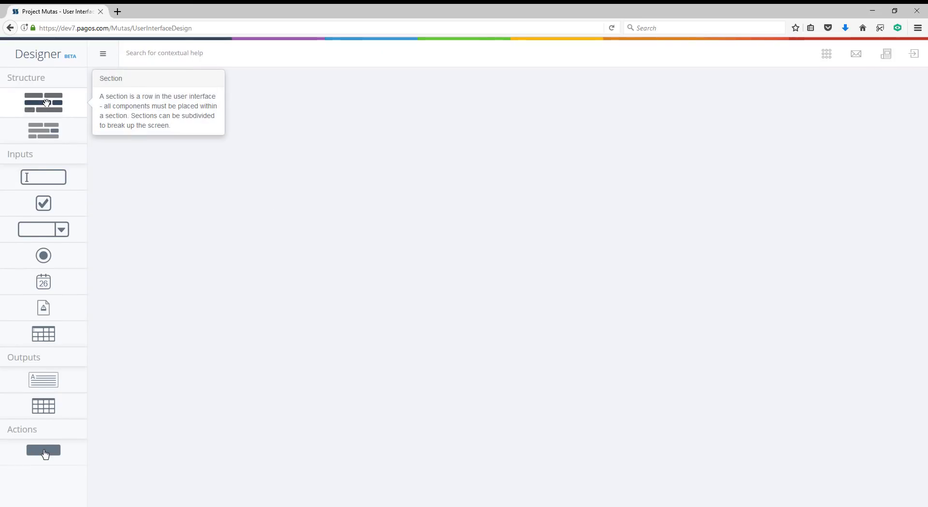
{"action": "left_click_drag", "start_coordinate": [47, 103], "coordinate": [222, 108]}
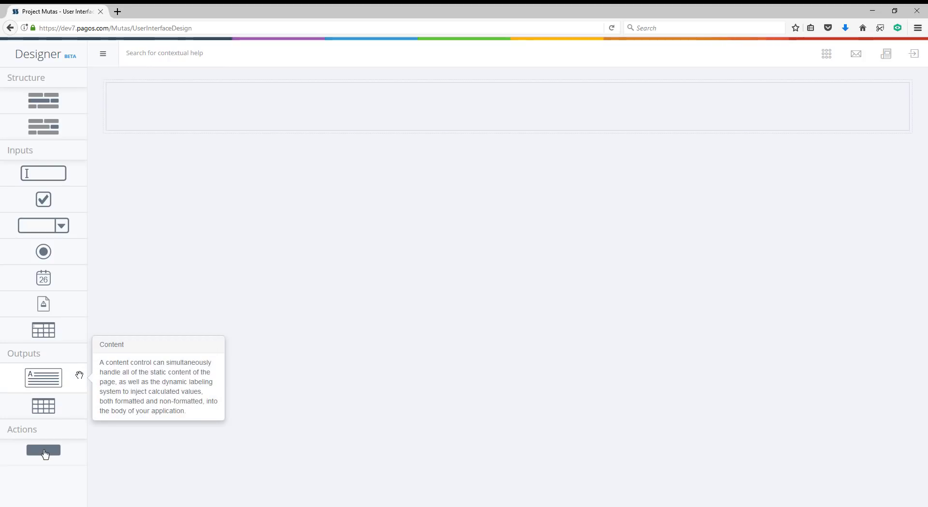
{"action": "left_click_drag", "start_coordinate": [79, 375], "coordinate": [377, 102]}
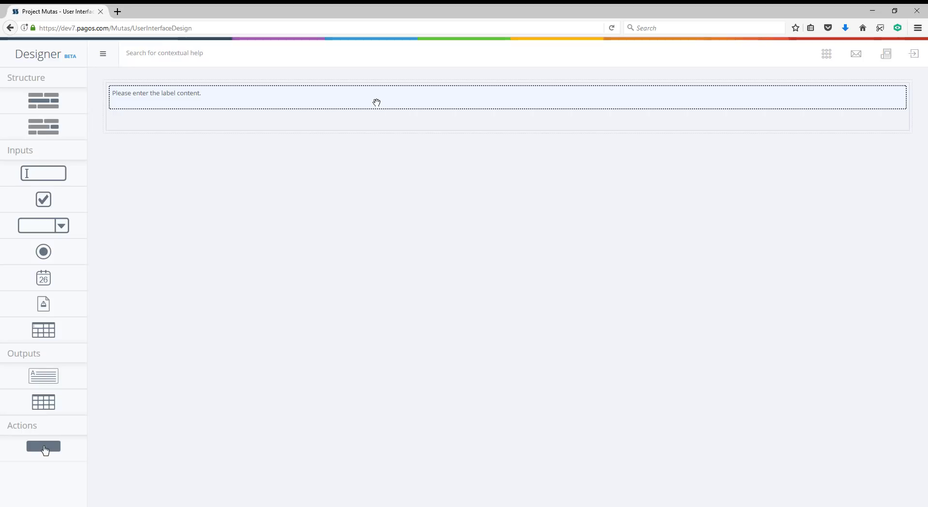
Open the Content control's text for editing and replace the placeholder with MORTGAGE CALCULATOR
{"action": "left_click", "coordinate": [377, 103]}
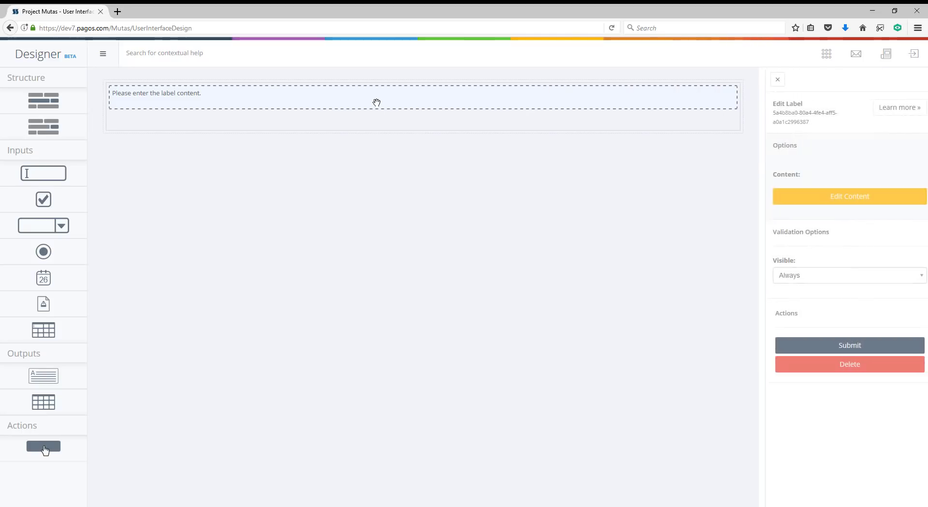
{"action": "left_click", "coordinate": [815, 194]}
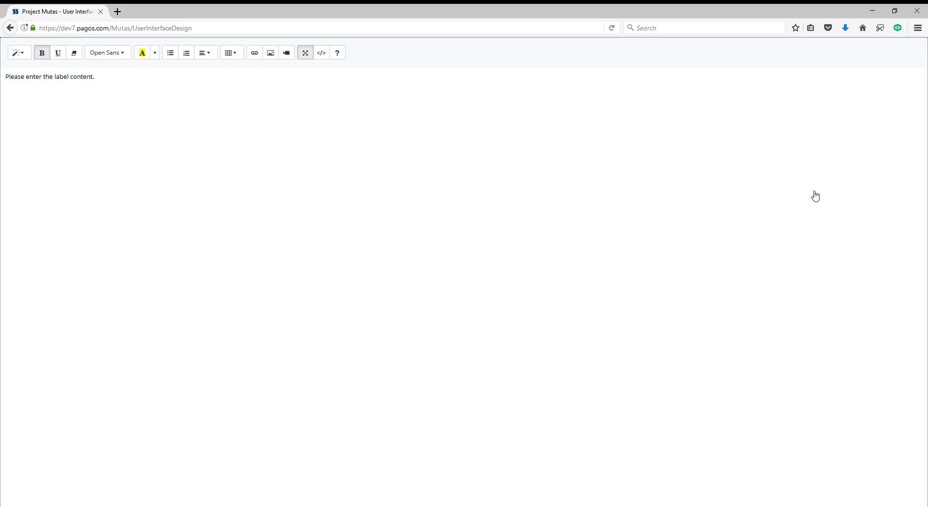
{"action": "key", "text": "ctrl+a"}
{"action": "type", "text": "MOR"}
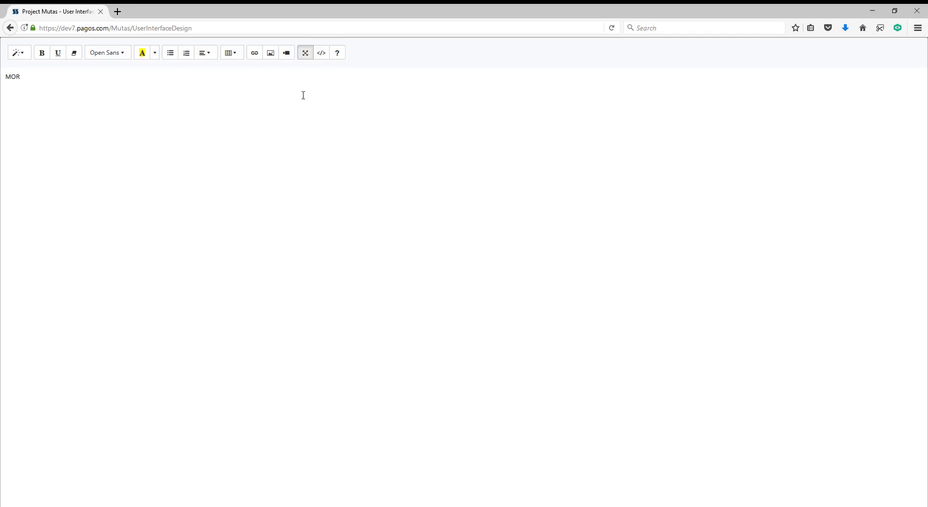
Center the MORTGAGE CALCULATOR text, style it as Header 1 and submit the label changes
{"action": "key", "text": "ctrl+a"}
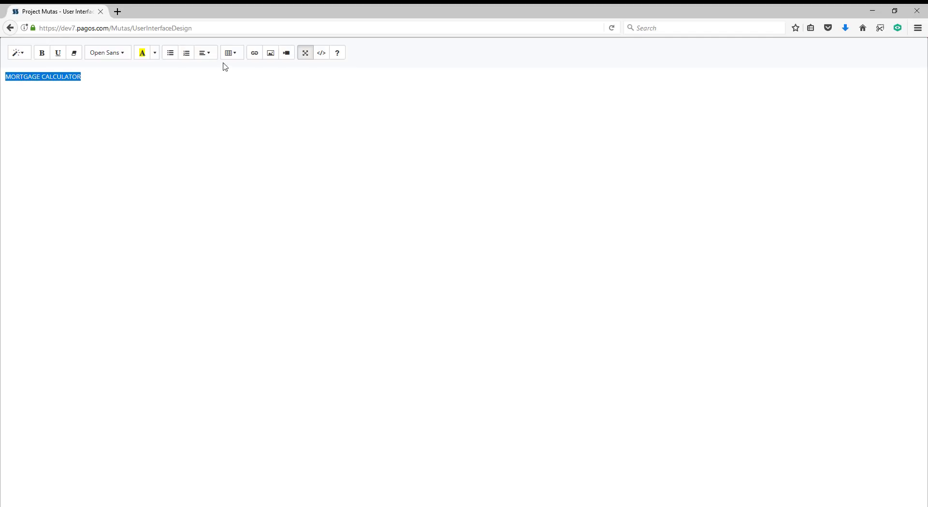
{"action": "left_click", "coordinate": [205, 52]}
{"action": "left_click", "coordinate": [222, 71]}
{"action": "left_click", "coordinate": [28, 54]}
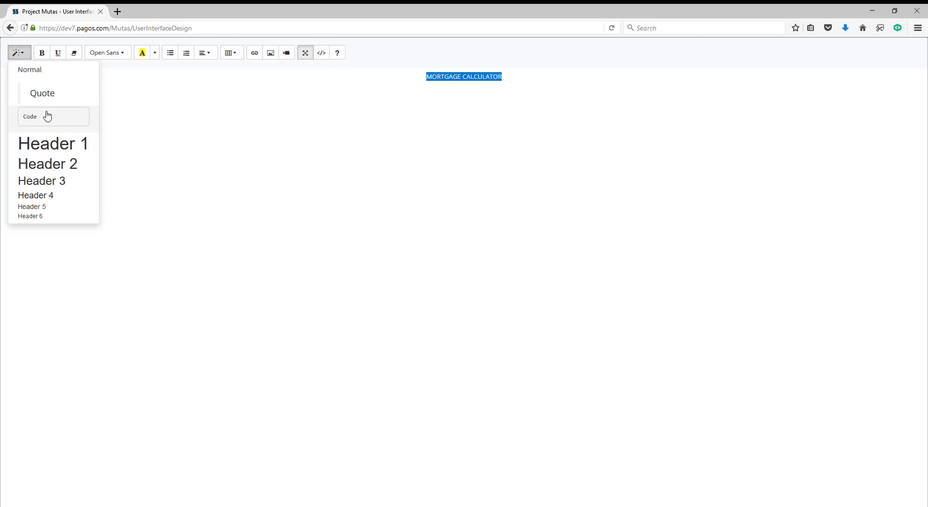
{"action": "left_click", "coordinate": [46, 143]}
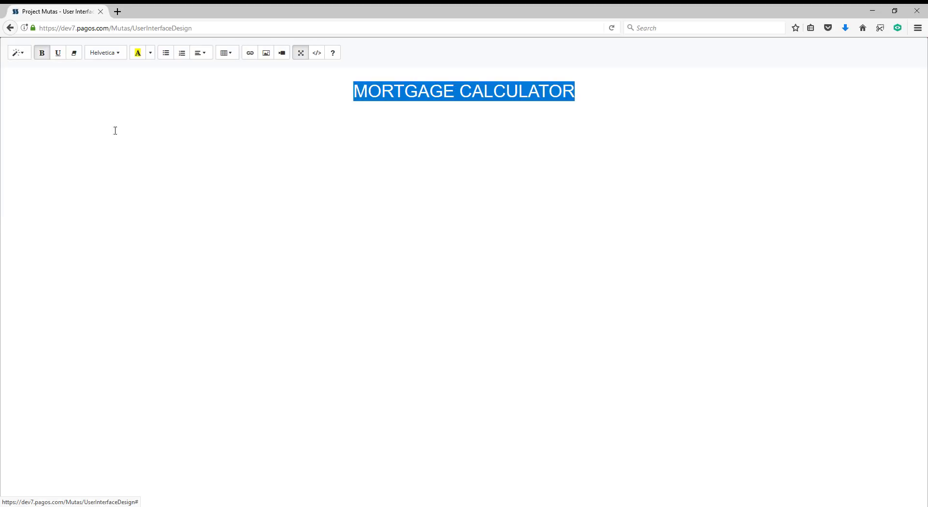
{"action": "left_click", "coordinate": [299, 53]}
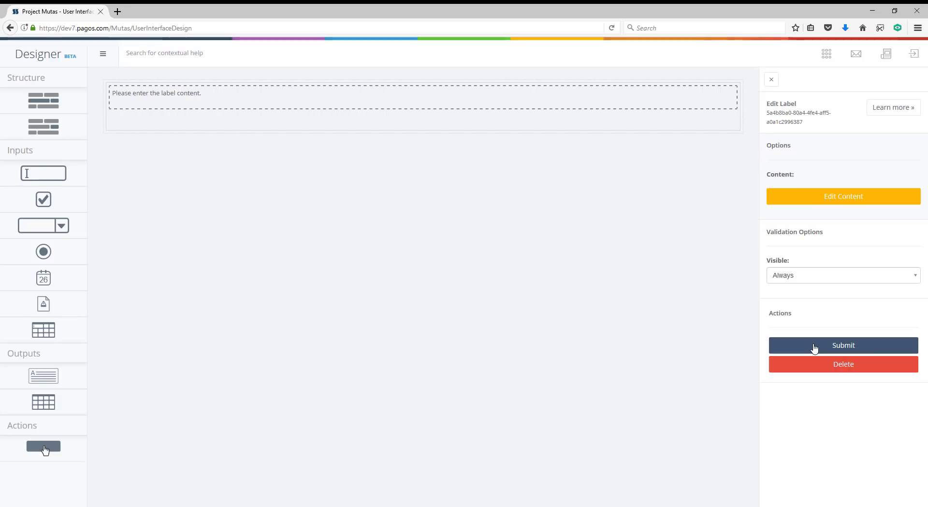
{"action": "left_click", "coordinate": [815, 347]}
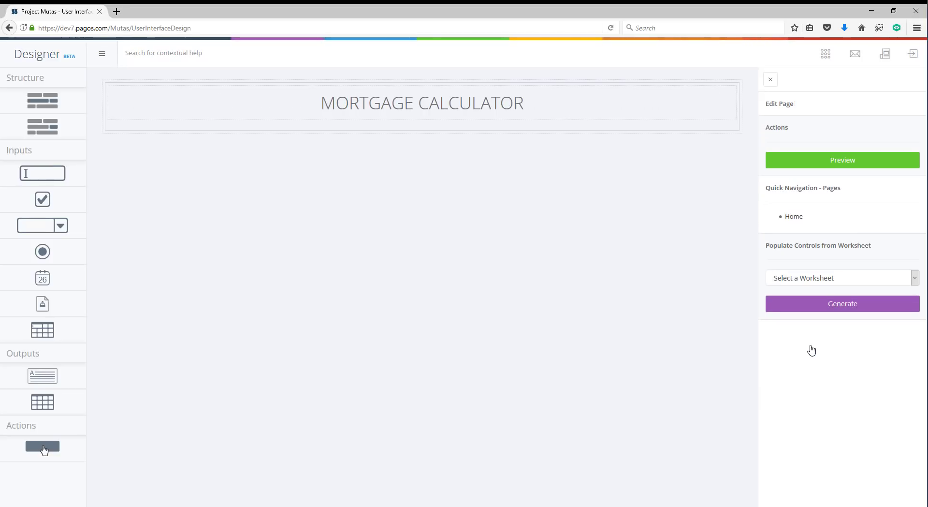
Generate the page's input controls from the Mortgage Calculator worksheet
{"action": "left_click", "coordinate": [819, 283]}
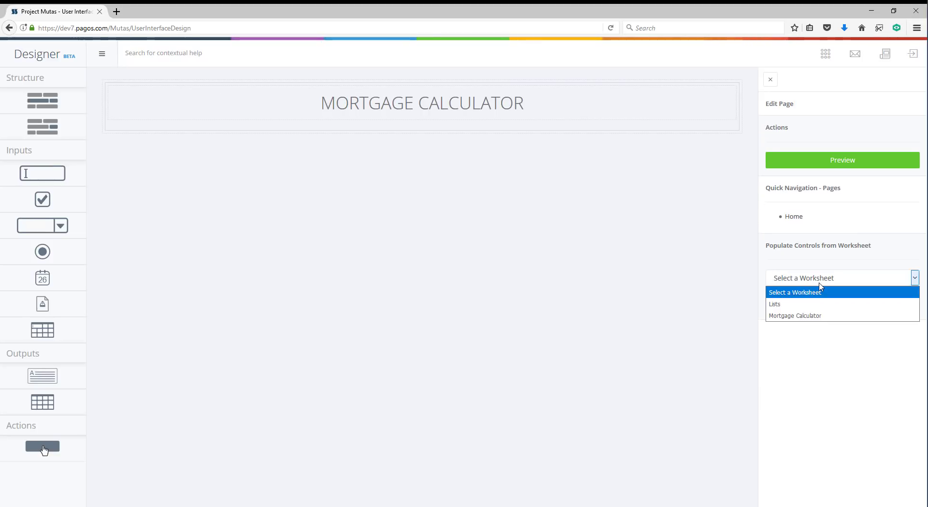
{"action": "left_click", "coordinate": [816, 322]}
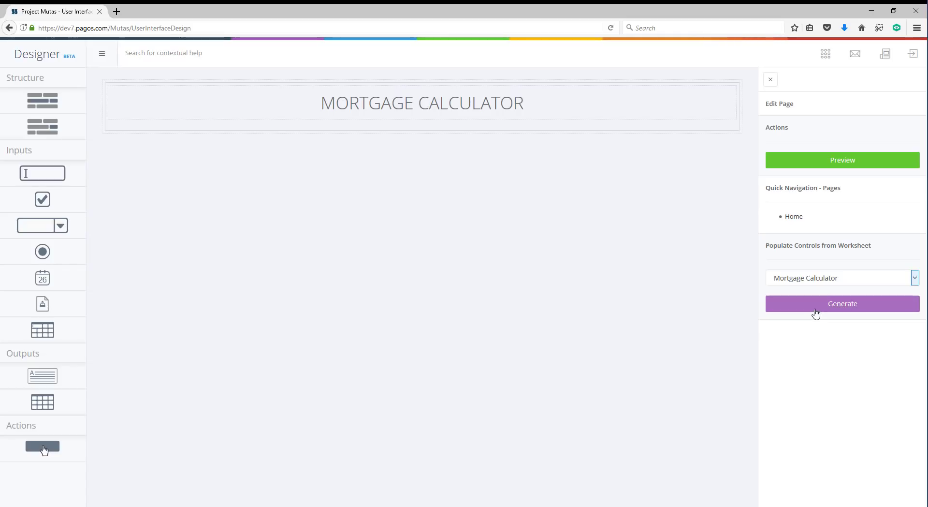
{"action": "left_click", "coordinate": [815, 310]}
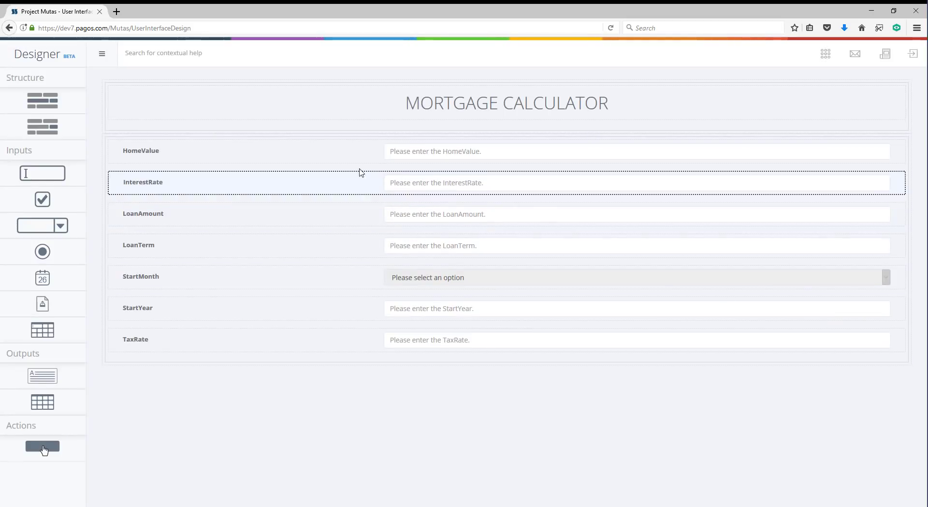
Rename the HomeValue textbox as Home Value, set its text mask to Currency and submit the changes
{"action": "left_click", "coordinate": [354, 159]}
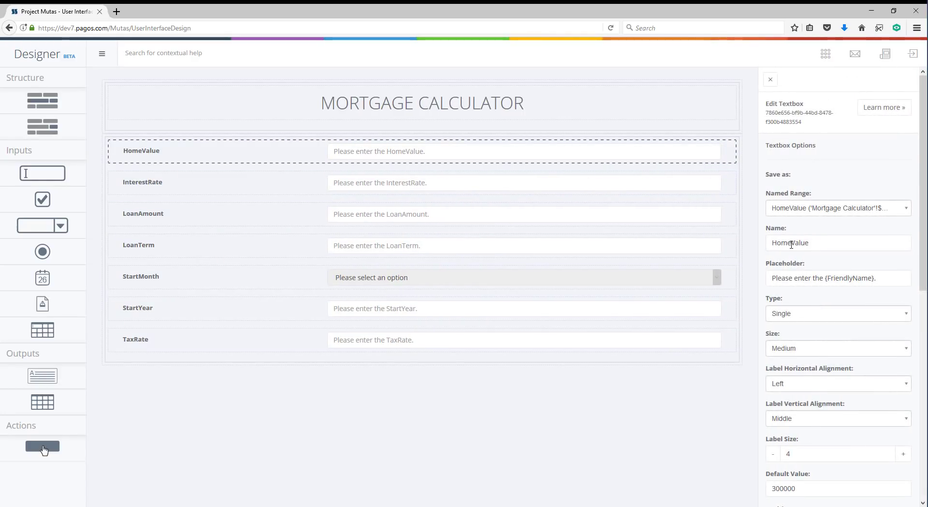
{"action": "scroll", "coordinate": [801, 277], "scroll_direction": "down", "scroll_amount": 5}
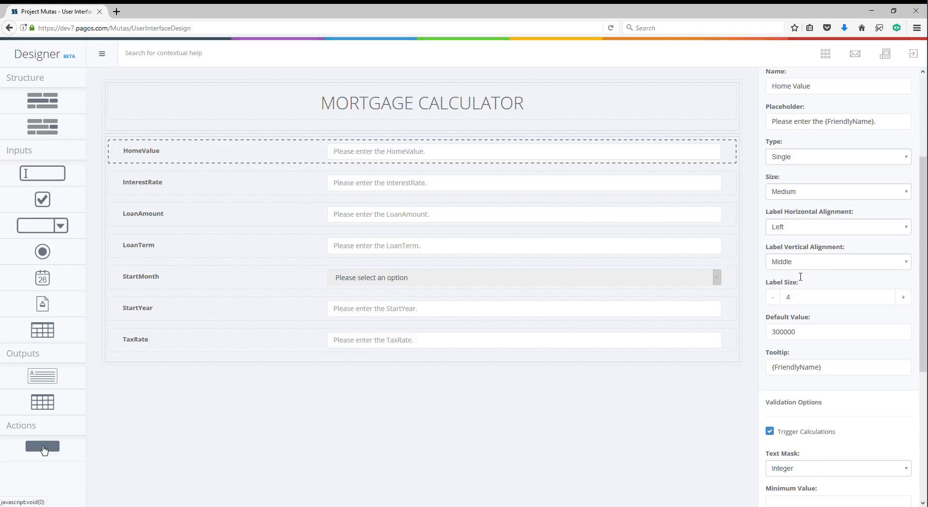
{"action": "scroll", "coordinate": [802, 280], "scroll_direction": "down", "scroll_amount": 1}
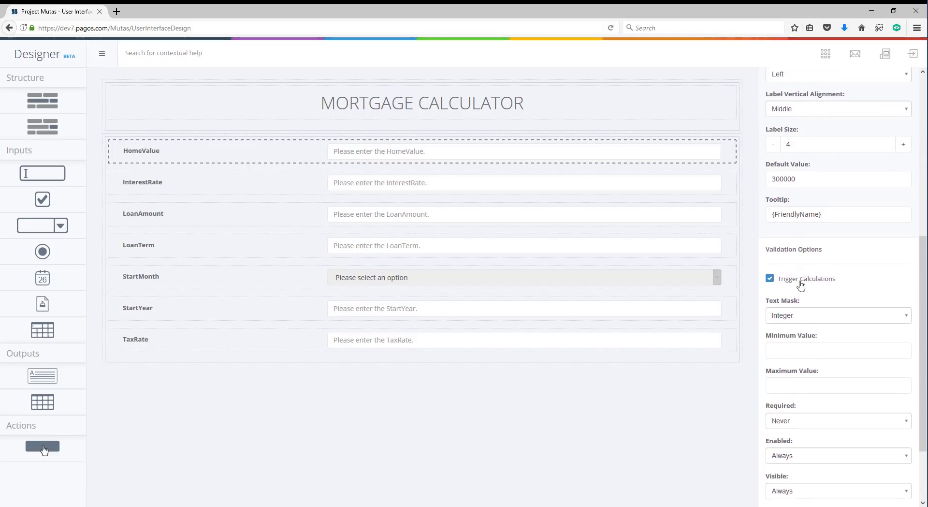
{"action": "left_click", "coordinate": [801, 312]}
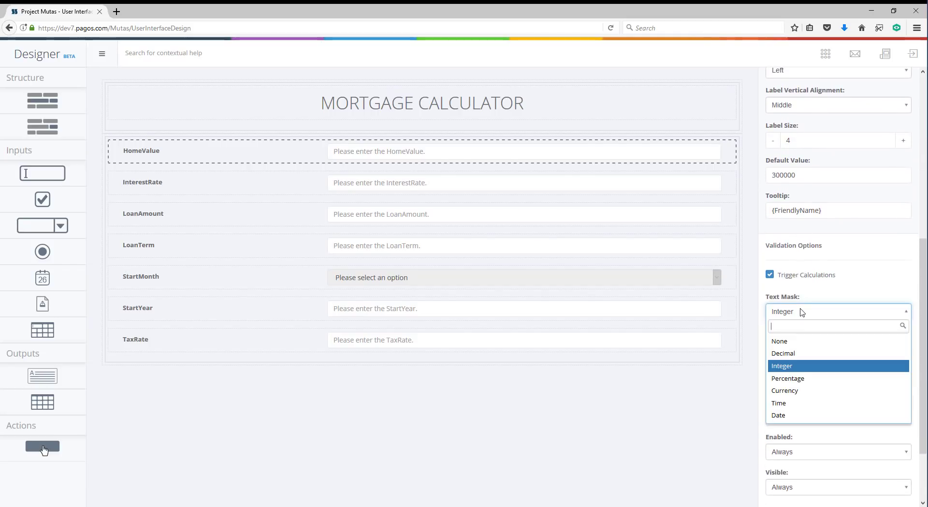
{"action": "left_click", "coordinate": [800, 353]}
{"action": "scroll", "coordinate": [800, 338], "scroll_direction": "down", "scroll_amount": 2}
{"action": "left_click", "coordinate": [812, 205]}
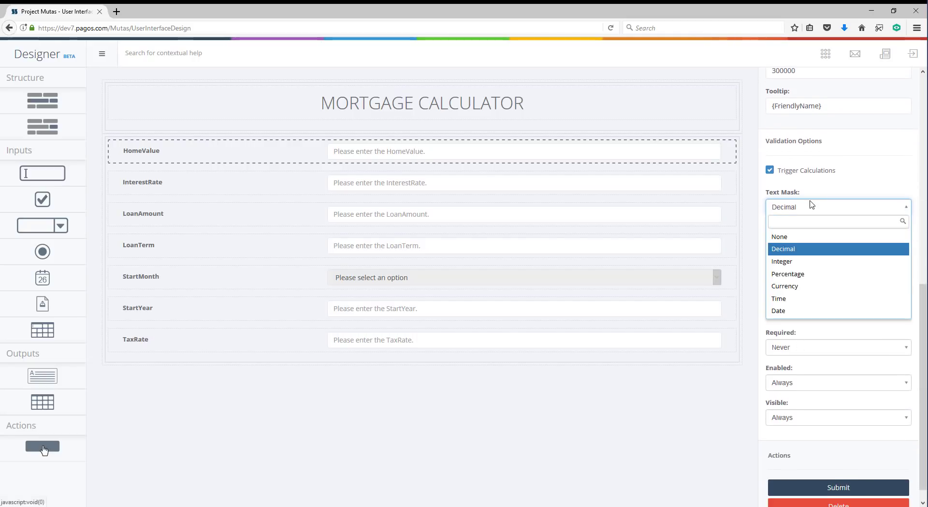
{"action": "left_click", "coordinate": [775, 285]}
{"action": "left_click", "coordinate": [794, 469]}
Rename the InterestRate textbox as Interest Rate, give it a default value of 0.065 and a Percentage text mask, and submit
{"action": "left_click", "coordinate": [358, 182]}
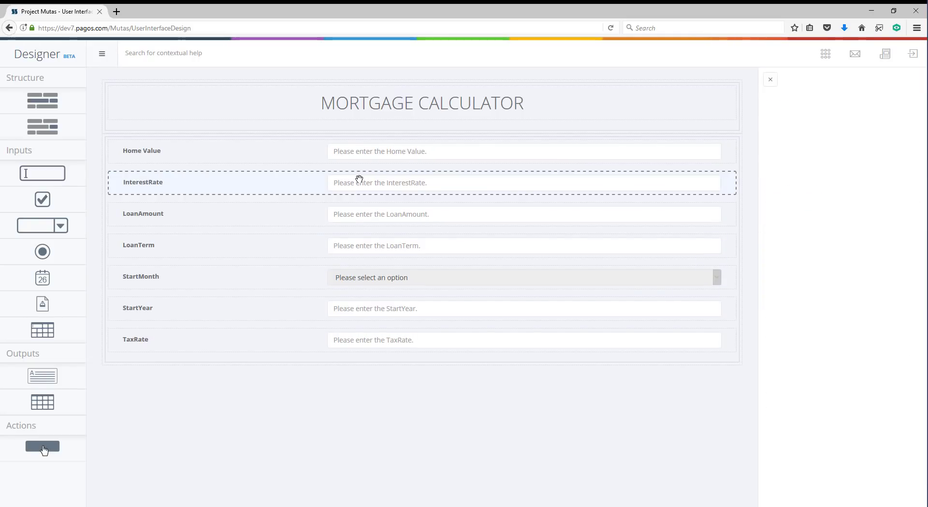
{"action": "scroll", "coordinate": [797, 242], "scroll_direction": "down", "scroll_amount": 5}
{"action": "left_click_drag", "start_coordinate": [795, 279], "coordinate": [762, 279]}
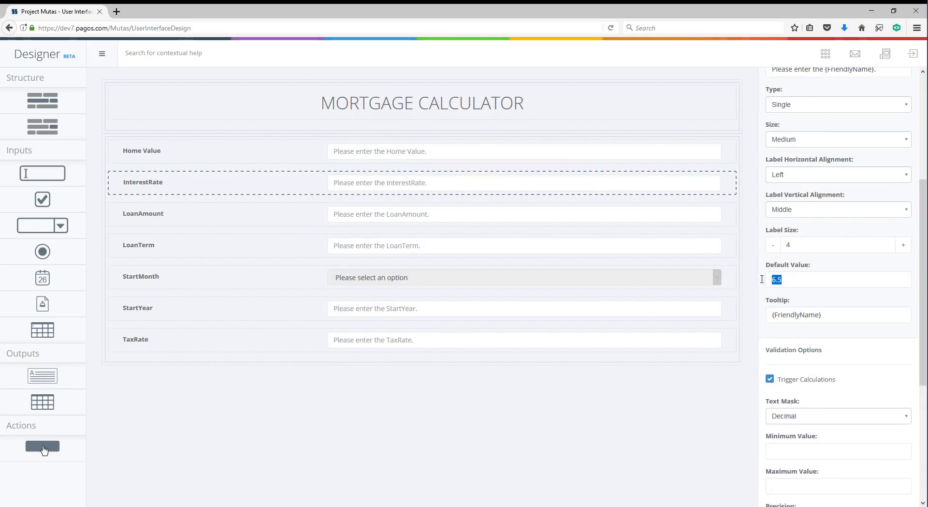
{"action": "type", "text": "0.065"}
{"action": "scroll", "coordinate": [769, 282], "scroll_direction": "down", "scroll_amount": 1}
{"action": "left_click", "coordinate": [777, 364]}
{"action": "left_click", "coordinate": [784, 384]}
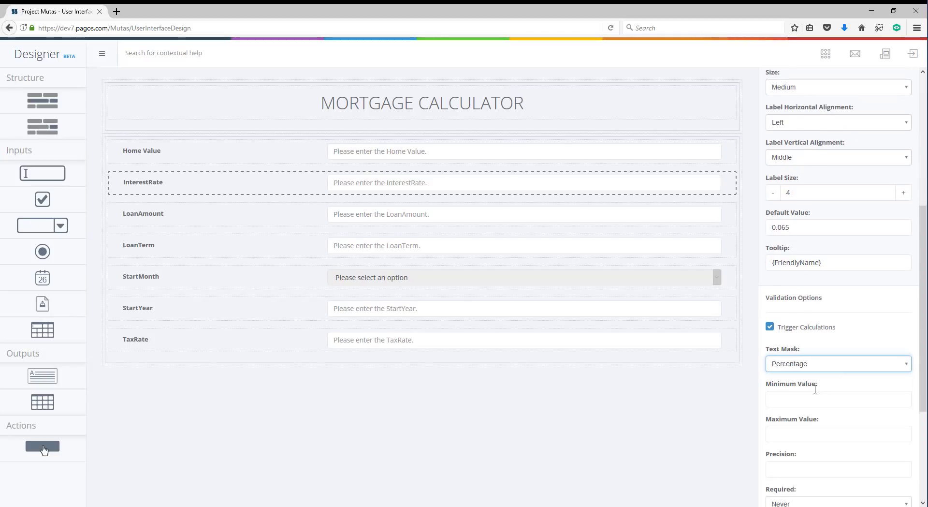
{"action": "scroll", "coordinate": [863, 340], "scroll_direction": "down", "scroll_amount": 4}
{"action": "left_click", "coordinate": [836, 468]}
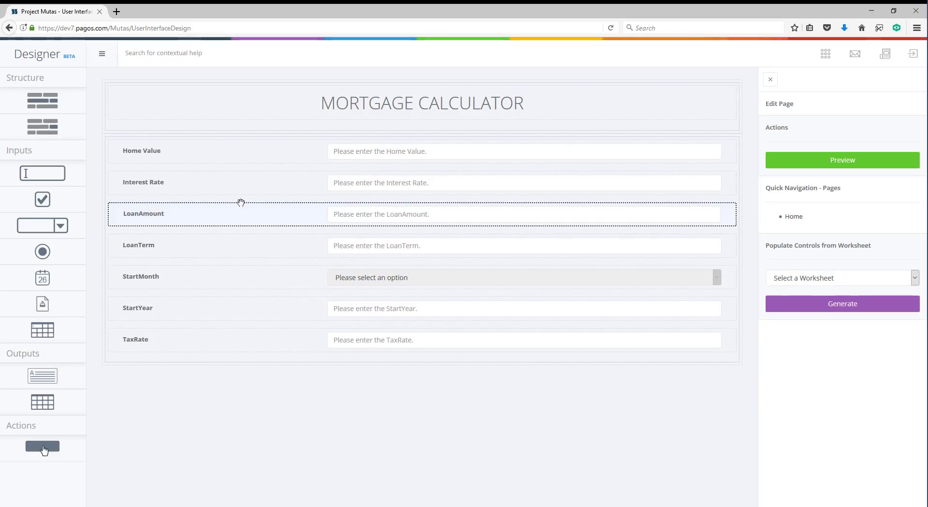
Move the LoanAmount textbox above Interest Rate, then submit it with the name Loan Amount and a Currency text mask
{"action": "left_click_drag", "start_coordinate": [240, 201], "coordinate": [259, 180]}
{"action": "scroll", "coordinate": [793, 244], "scroll_direction": "down", "scroll_amount": 5}
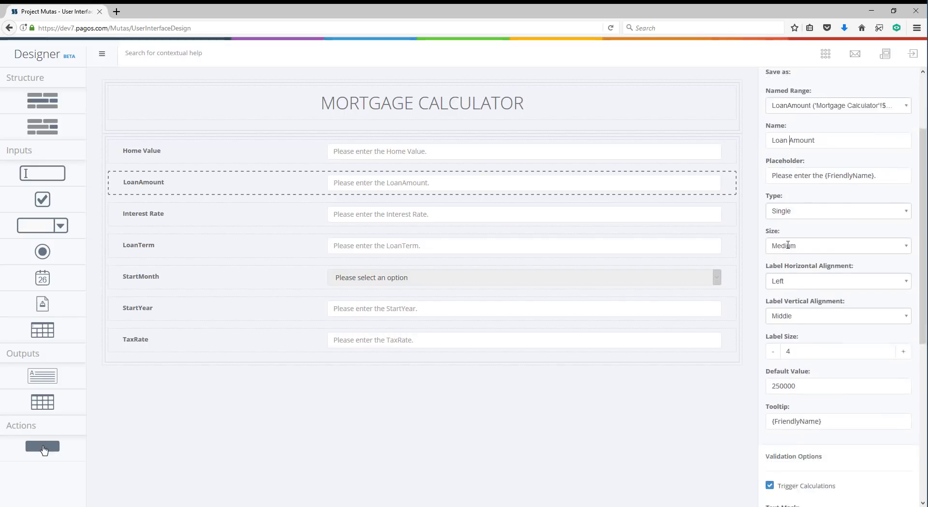
{"action": "scroll", "coordinate": [789, 248], "scroll_direction": "down", "scroll_amount": 2}
{"action": "left_click", "coordinate": [785, 257]}
{"action": "left_click", "coordinate": [784, 334]}
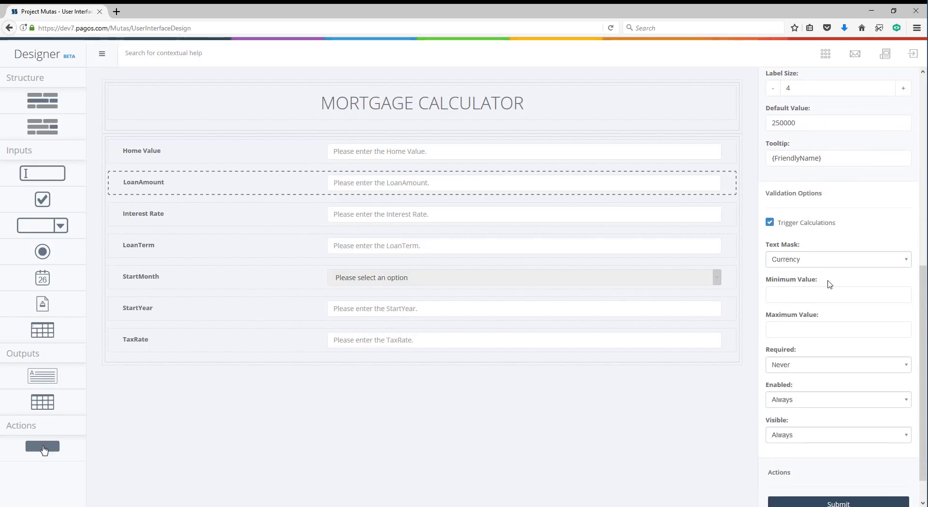
{"action": "scroll", "coordinate": [814, 411], "scroll_direction": "down", "scroll_amount": 1}
{"action": "left_click", "coordinate": [812, 469]}
Rename the LoanTerm textbox as Loan Term and submit the change
{"action": "left_click", "coordinate": [176, 249]}
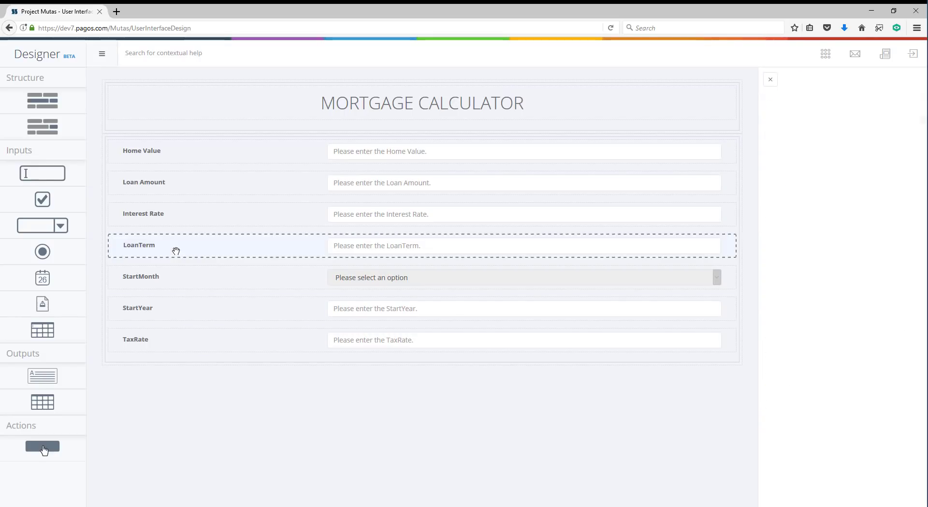
{"action": "left_click", "coordinate": [789, 238]}
{"action": "scroll", "coordinate": [795, 339], "scroll_direction": "down", "scroll_amount": 8}
{"action": "left_click", "coordinate": [798, 500]}
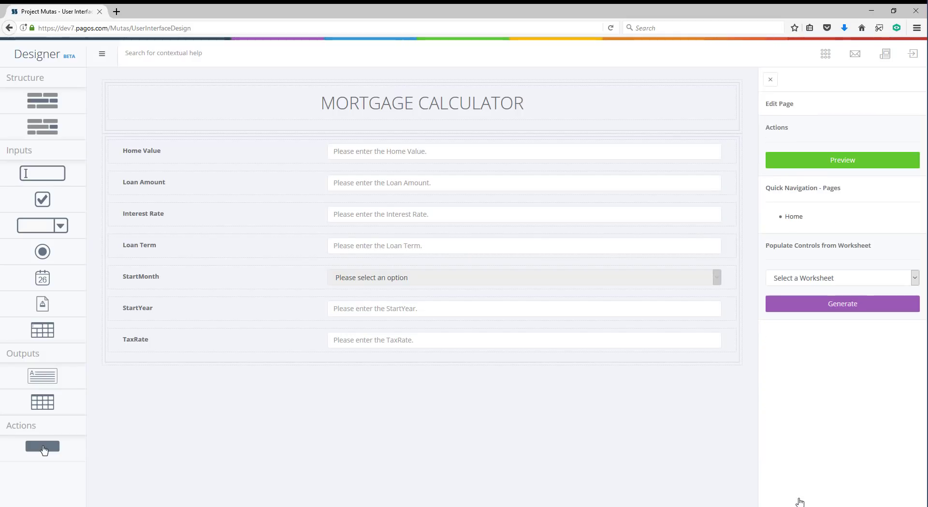
Rename the StartMonth and StartYear controls as Start Month and Start Year, submitting each change
{"action": "left_click", "coordinate": [195, 279]}
{"action": "scroll", "coordinate": [796, 246], "scroll_direction": "down", "scroll_amount": 5}
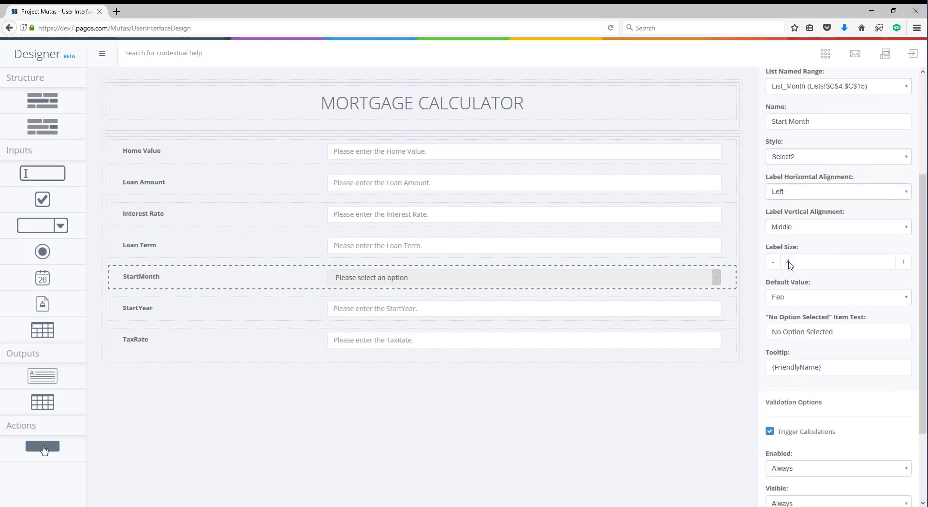
{"action": "left_click", "coordinate": [839, 469]}
{"action": "left_click", "coordinate": [271, 310]}
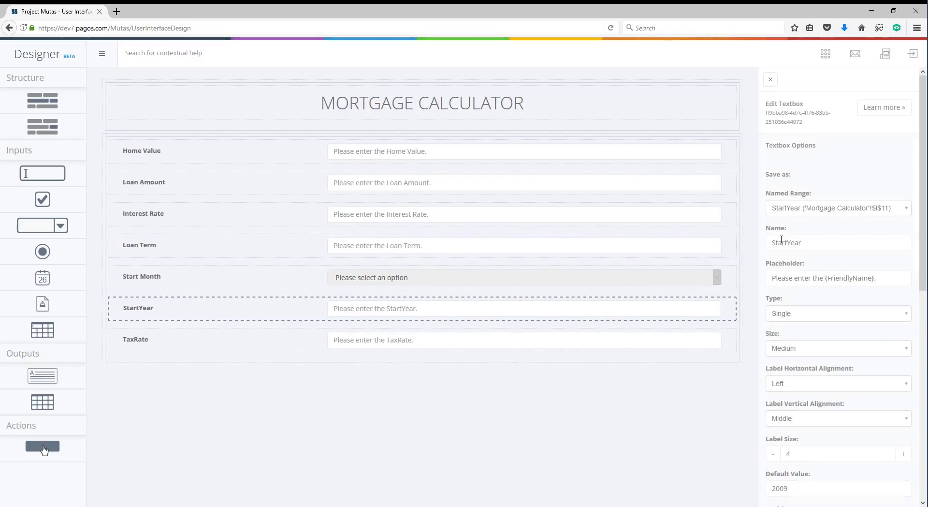
{"action": "left_click", "coordinate": [789, 242]}
{"action": "scroll", "coordinate": [805, 232], "scroll_direction": "down", "scroll_amount": 10}
{"action": "left_click", "coordinate": [822, 468]}
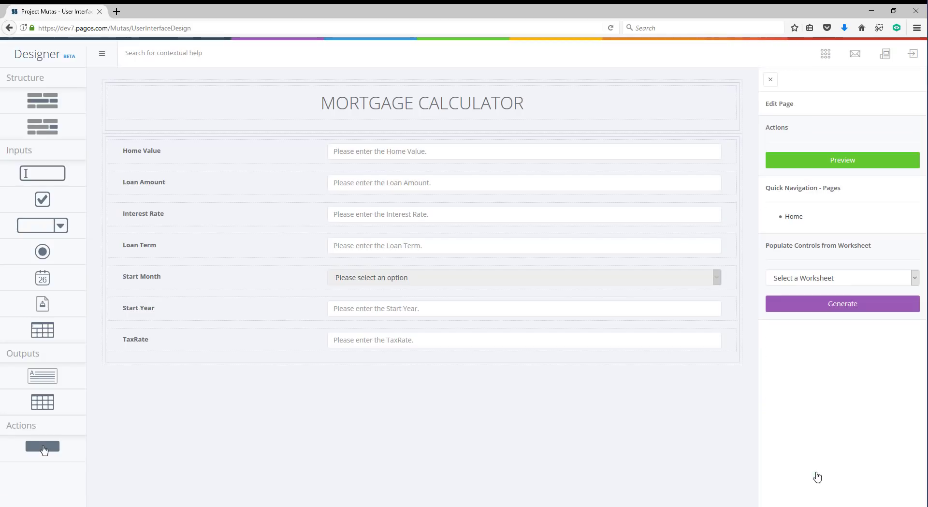
Rename the TaxRate textbox as Tax Rate, give it a default value of 0.0125 and a Percentage text mask, and submit
{"action": "left_click", "coordinate": [229, 342]}
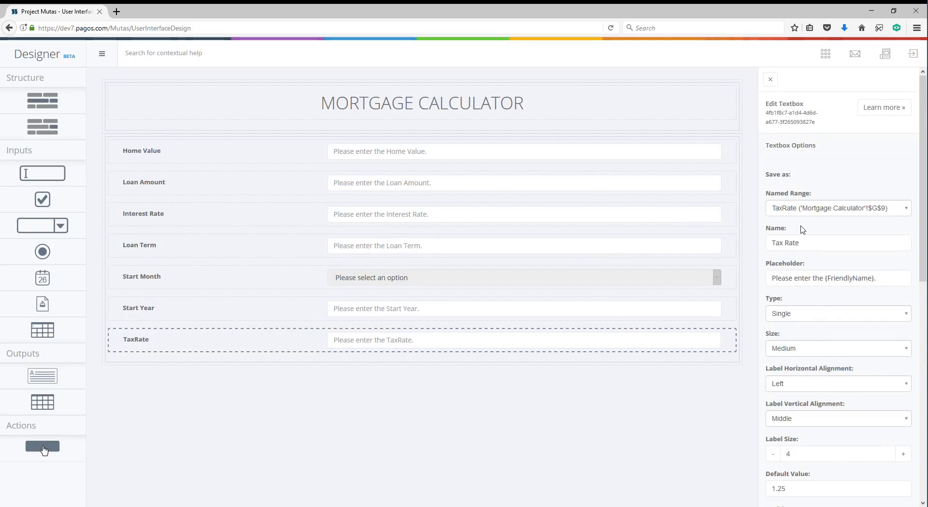
{"action": "scroll", "coordinate": [803, 229], "scroll_direction": "down", "scroll_amount": 5}
{"action": "double_click", "coordinate": [773, 229]}
{"action": "key", "text": "BackSpace"}
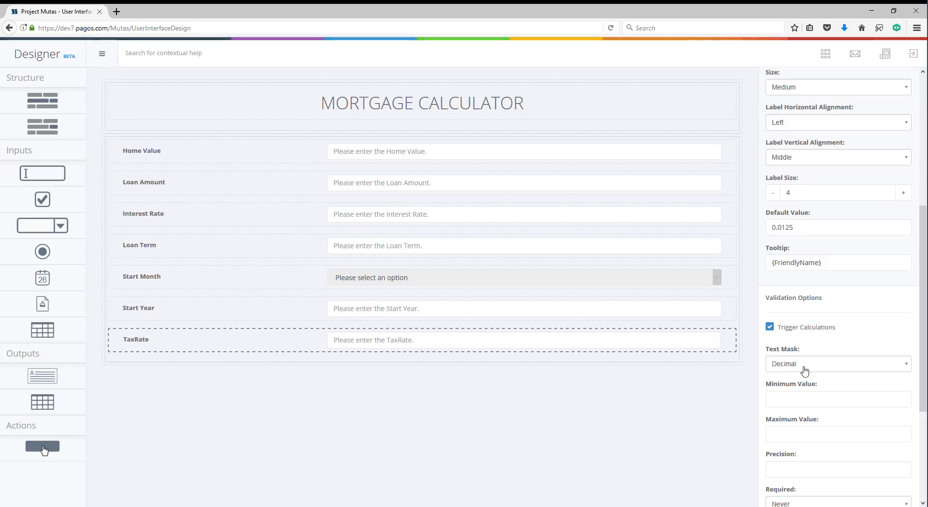
{"action": "left_click", "coordinate": [777, 367]}
{"action": "left_click", "coordinate": [796, 434]}
{"action": "scroll", "coordinate": [796, 434], "scroll_direction": "down", "scroll_amount": 5}
{"action": "left_click", "coordinate": [822, 468]}
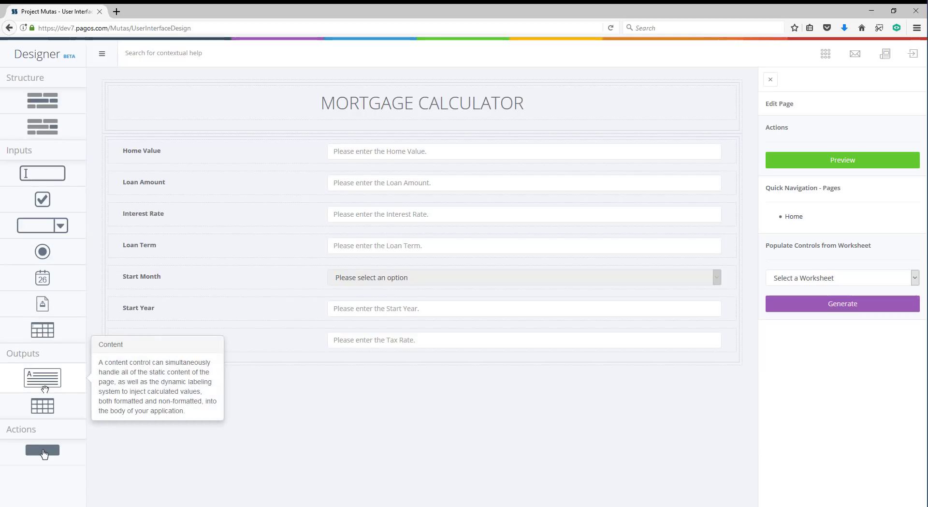
Add a new section below the input controls and place a Content control inside it
{"action": "mouse_move", "coordinate": [43, 375]}
{"action": "left_mouse_down"}
{"action": "mouse_move", "coordinate": [133, 393]}
{"action": "mouse_move", "coordinate": [43, 375]}
{"action": "left_mouse_up"}
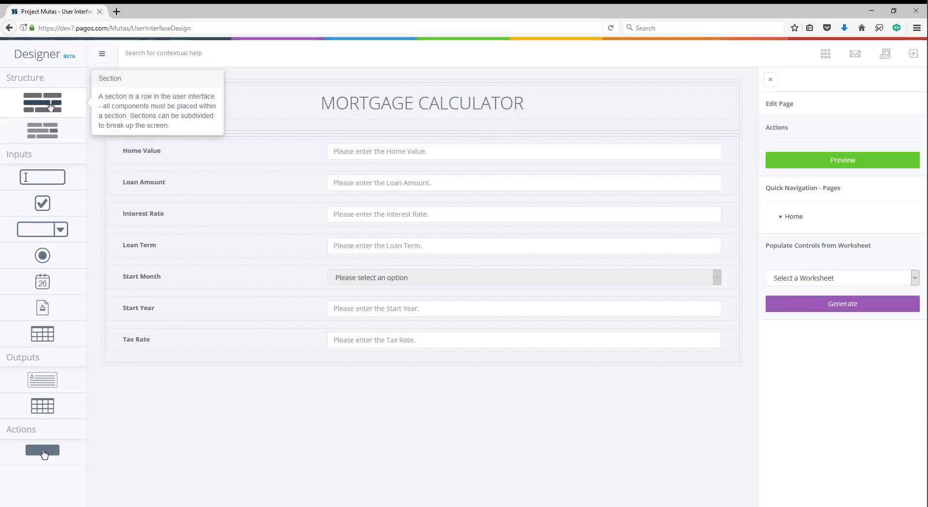
{"action": "left_click_drag", "start_coordinate": [42, 100], "coordinate": [194, 407]}
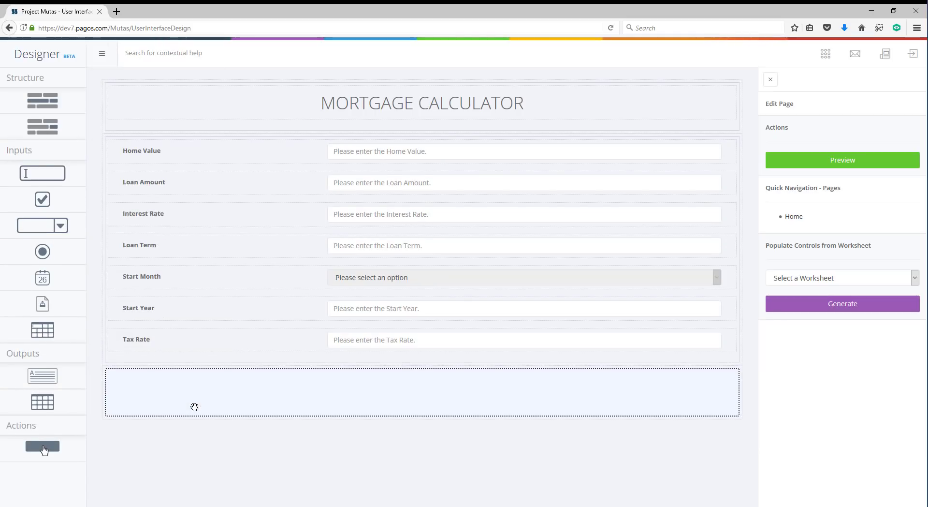
{"action": "left_click_drag", "start_coordinate": [42, 376], "coordinate": [227, 377]}
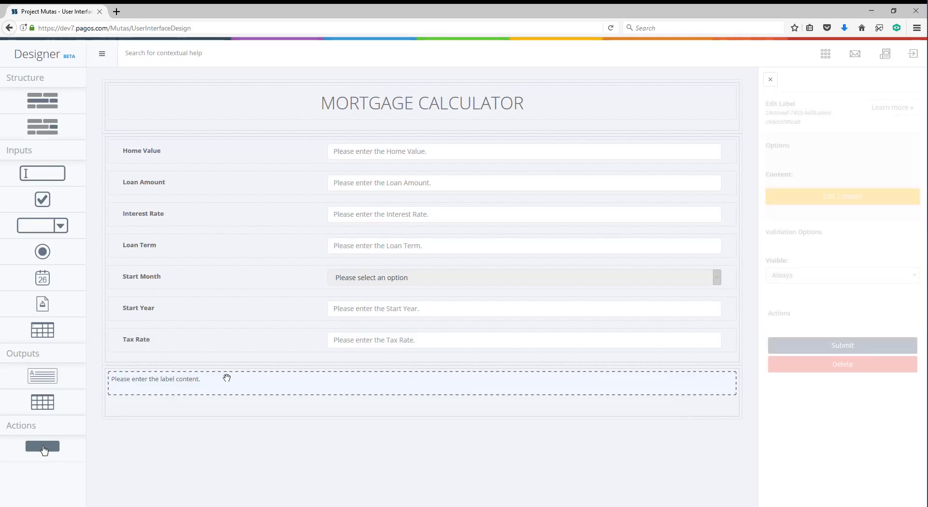
Open the new Content control's text for editing and replace the placeholder with Mortgage Repayment Summary
{"action": "left_click", "coordinate": [802, 196]}
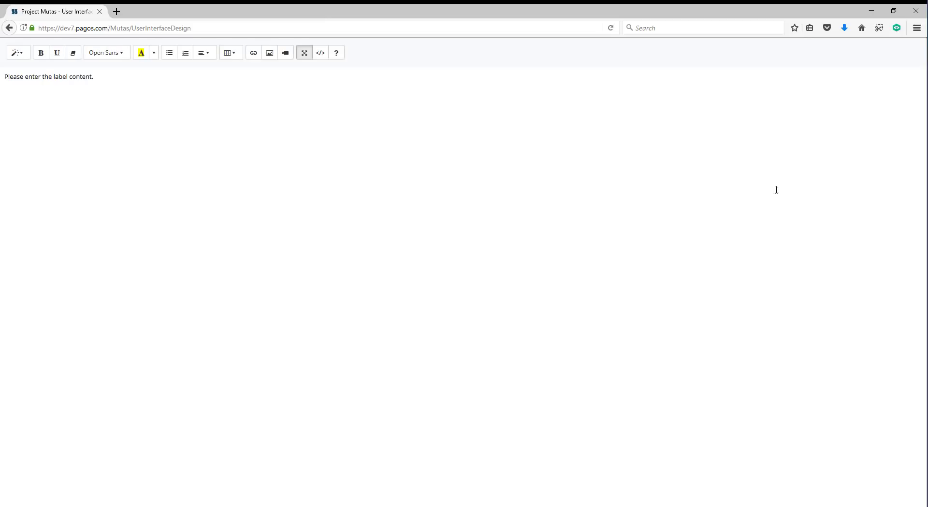
{"action": "key", "text": "ctrl+a"}
{"action": "type", "text": "M"}
Style the Mortgage Repayment Summary text as Header 2, leave the full-screen editor and submit the label
{"action": "key", "text": "ctrl+a"}
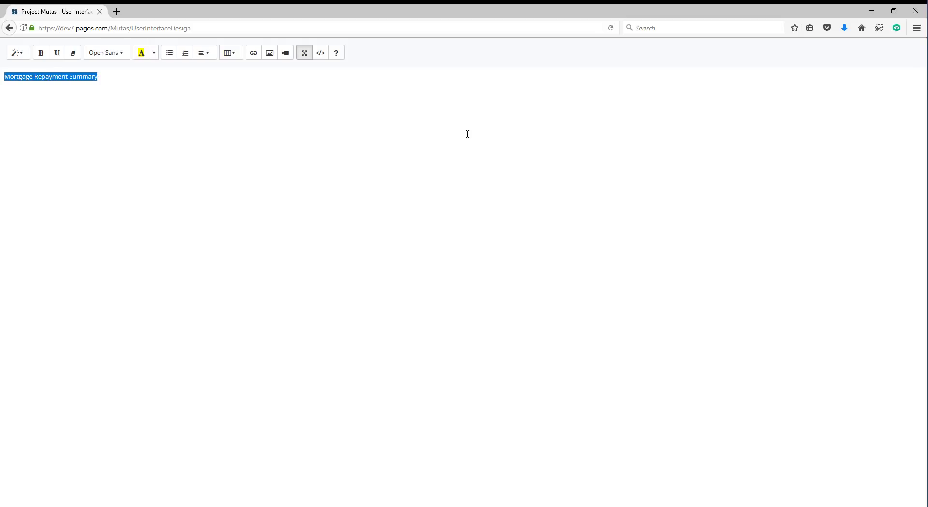
{"action": "left_click", "coordinate": [17, 52]}
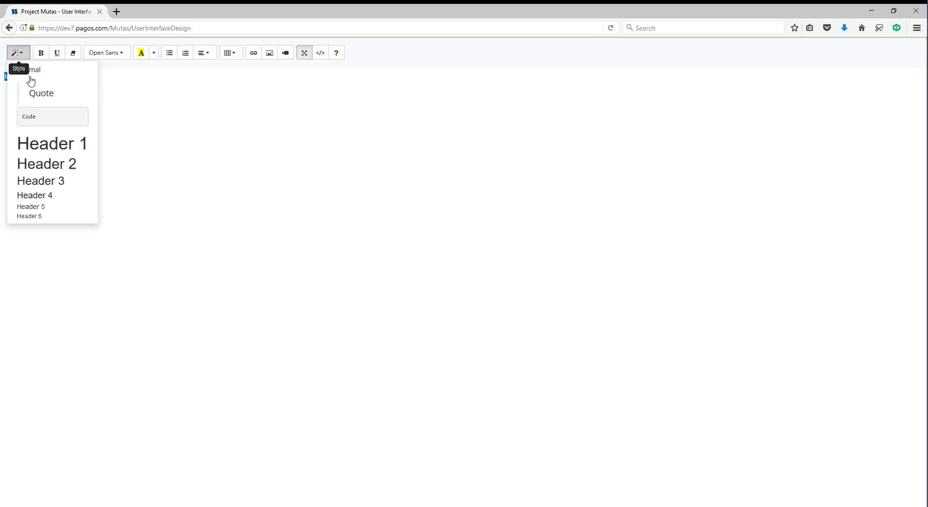
{"action": "left_click", "coordinate": [34, 161]}
{"action": "left_click", "coordinate": [237, 87]}
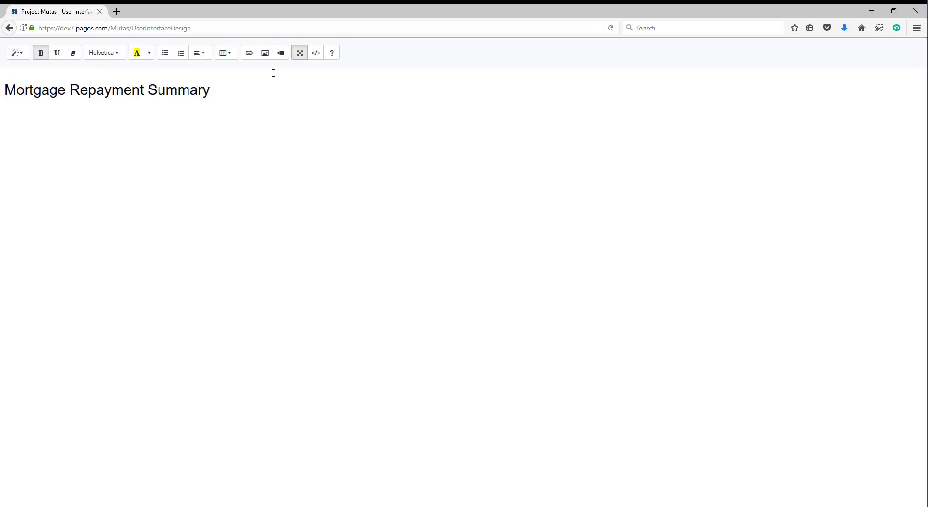
{"action": "left_click", "coordinate": [300, 53]}
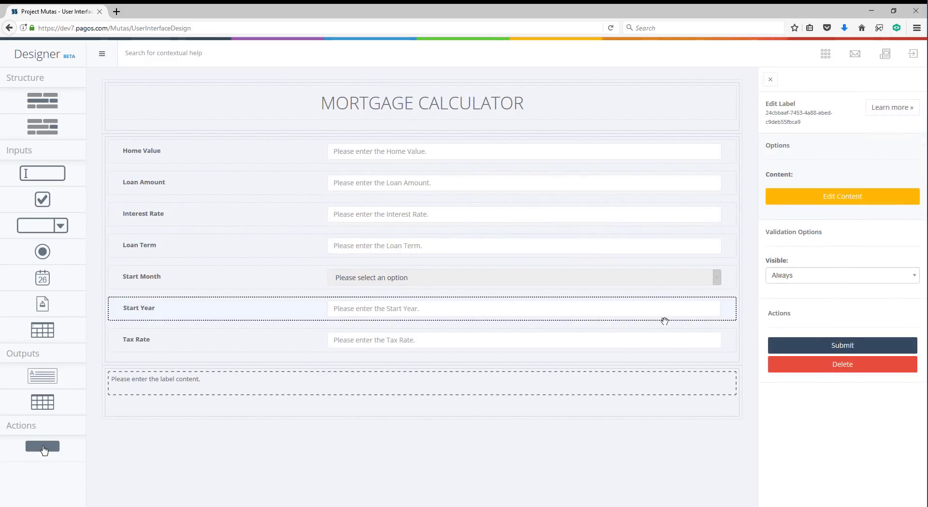
{"action": "left_click", "coordinate": [799, 346]}
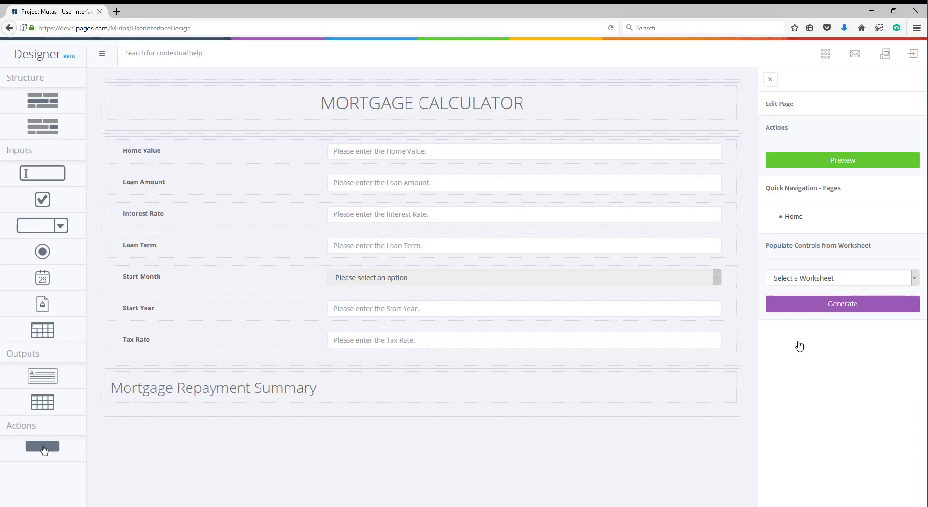
Add another section below the Mortgage Repayment Summary heading and place a Content control in it
{"action": "mouse_move", "coordinate": [28, 98]}
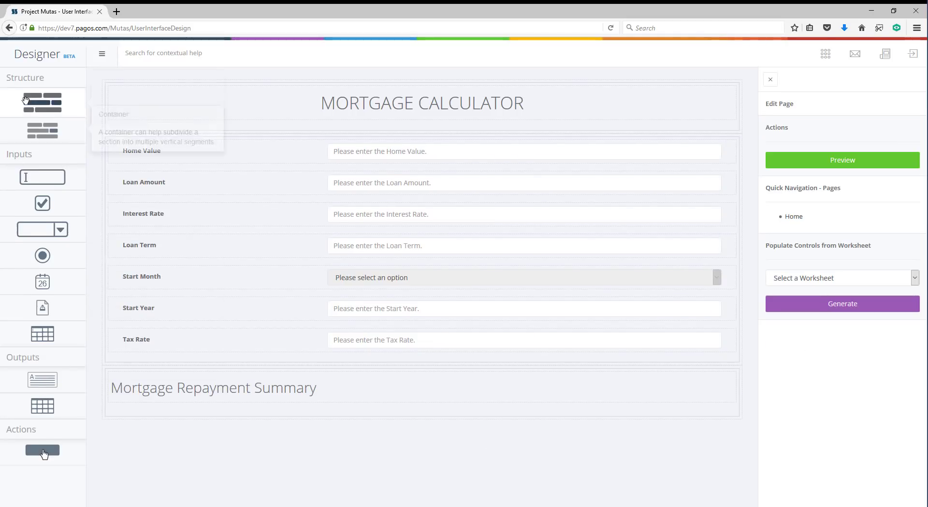
{"action": "left_click_drag", "start_coordinate": [27, 98], "coordinate": [154, 458]}
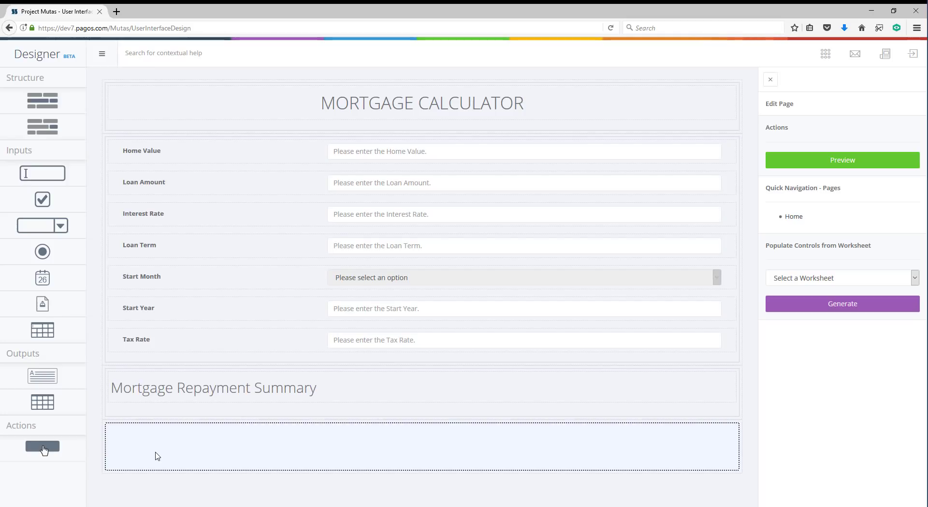
{"action": "left_click_drag", "start_coordinate": [43, 375], "coordinate": [175, 448]}
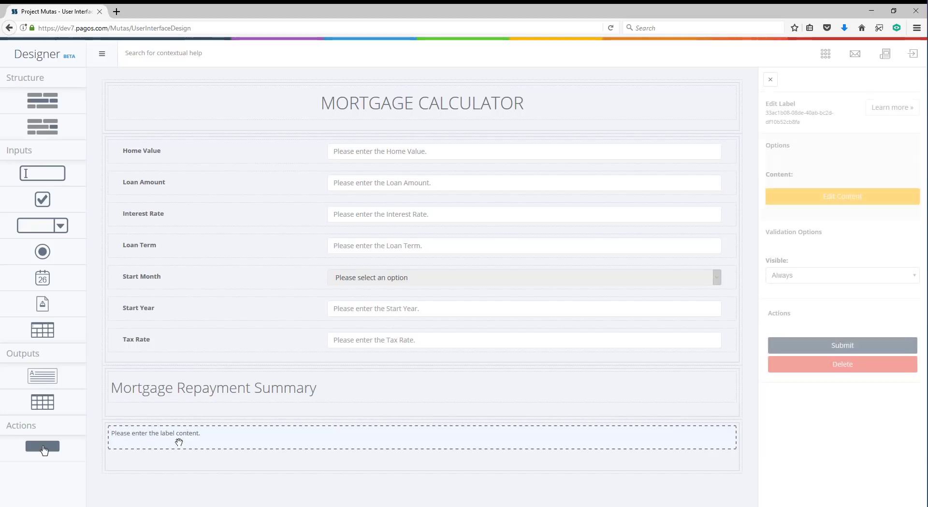
Open the last Content control's text for editing, clear the placeholder and insert a table with two columns and three rows
{"action": "left_click", "coordinate": [801, 203]}
{"action": "left_click", "coordinate": [290, 109]}
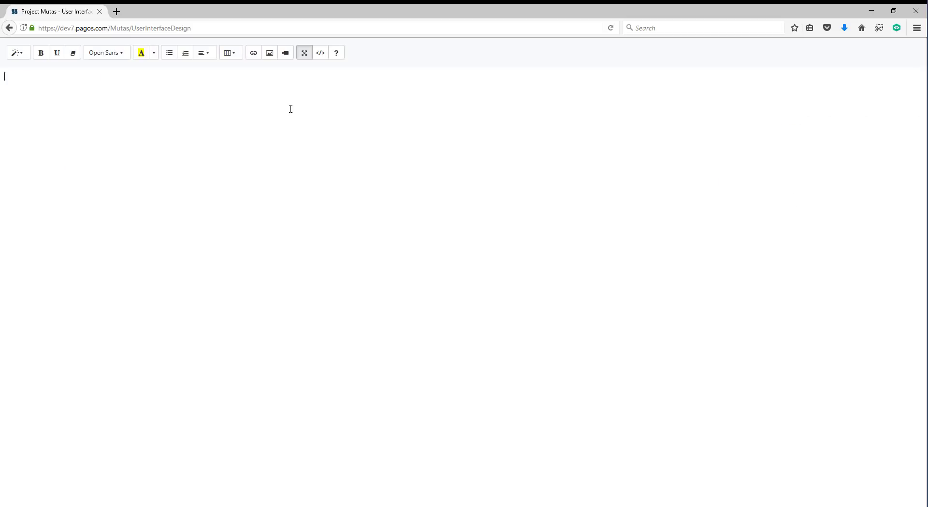
{"action": "left_click", "coordinate": [230, 53]}
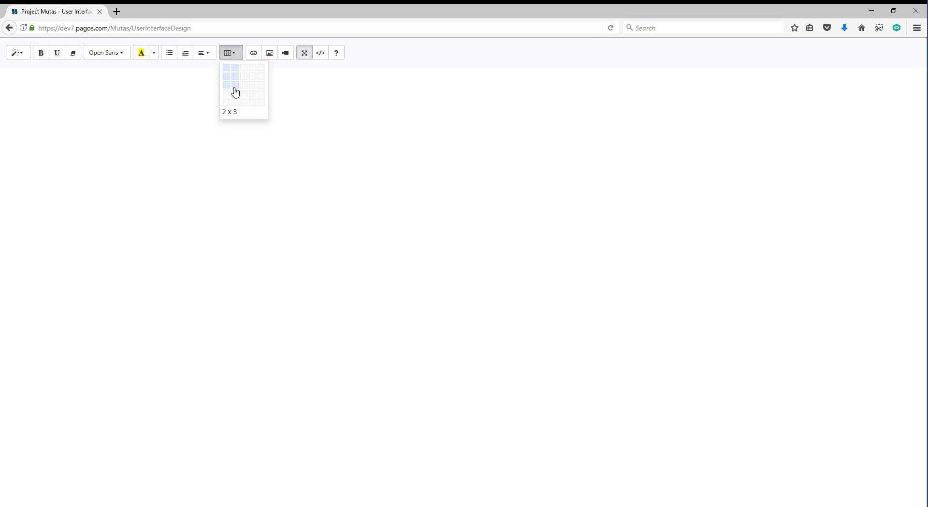
{"action": "left_click", "coordinate": [235, 92]}
Fill the table's first row with the label Down Payment and the output reference {{DownPayment:Decimal:P2}}
{"action": "left_click", "coordinate": [89, 83]}
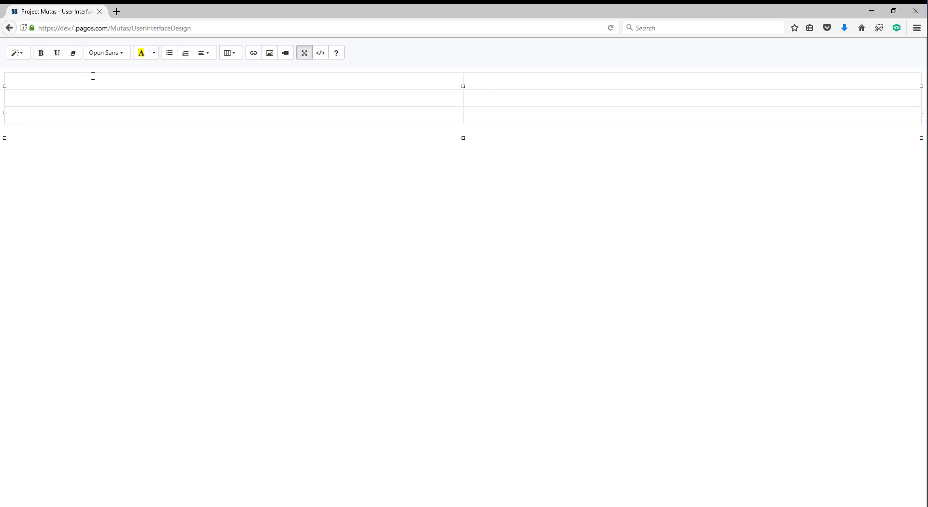
{"action": "left_click", "coordinate": [91, 76]}
{"action": "type", "text": "Down Pay"}
{"action": "type", "text": "{{DownPayment"}
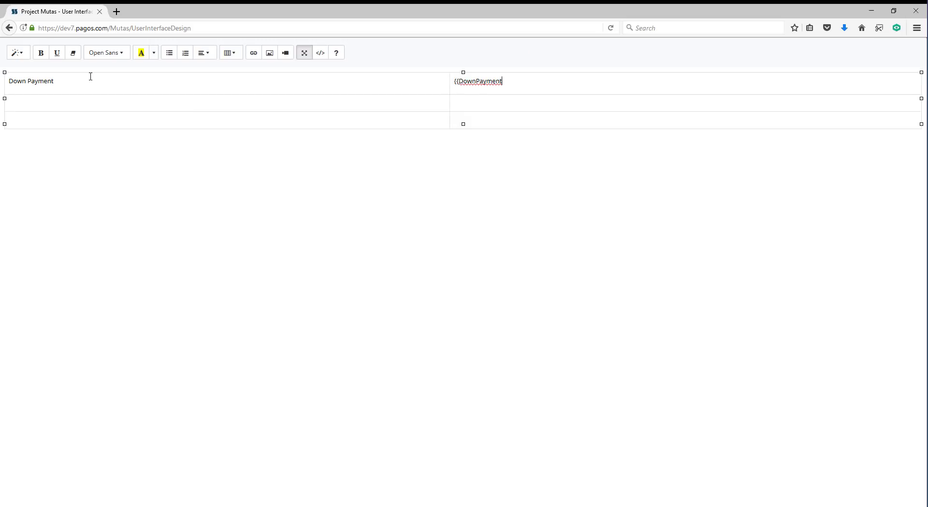
{"action": "type", "text": ":Deci"}
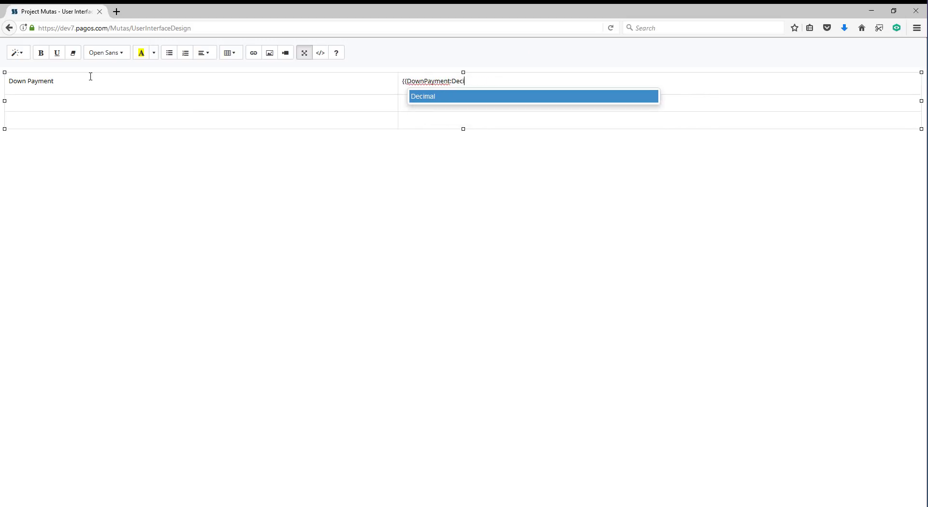
{"action": "type", "text": "mal;"}
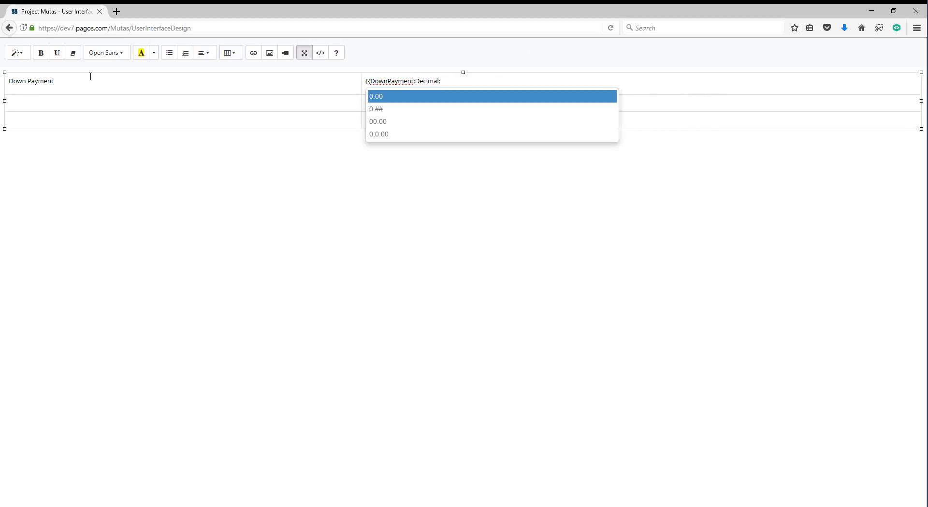
{"action": "type", "text": "P2"}
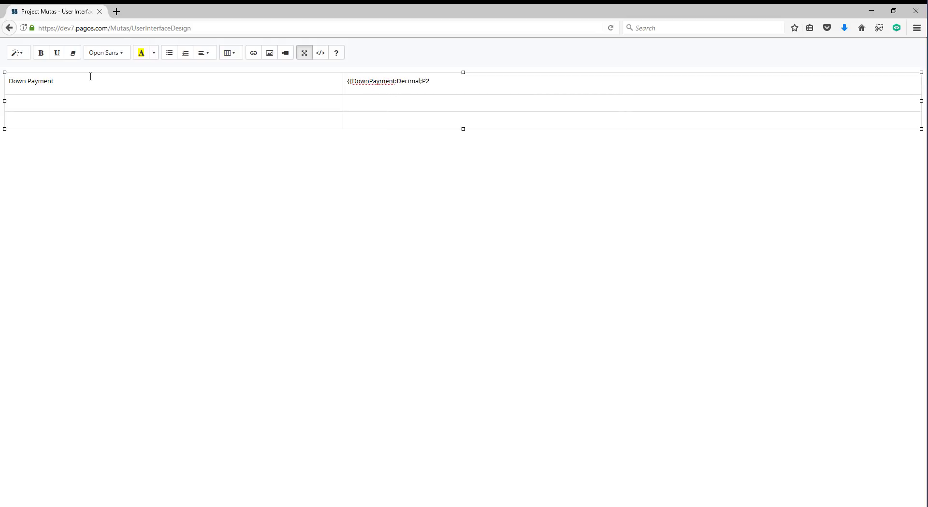
{"action": "type", "text": "}}"}
Fill the table's second row with the label PMI Rate and the output reference {{PMI:Decimal:P2}}
{"action": "left_click", "coordinate": [75, 103]}
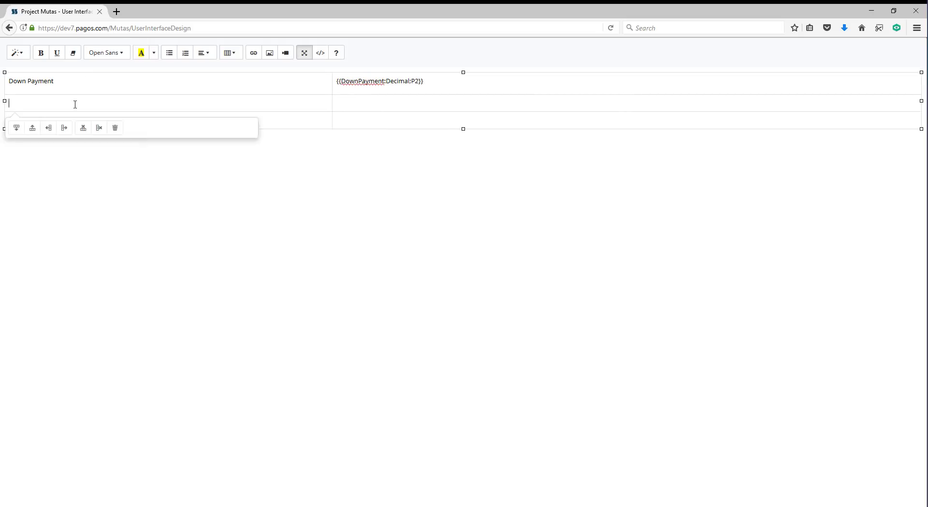
{"action": "type", "text": "PMI Rate"}
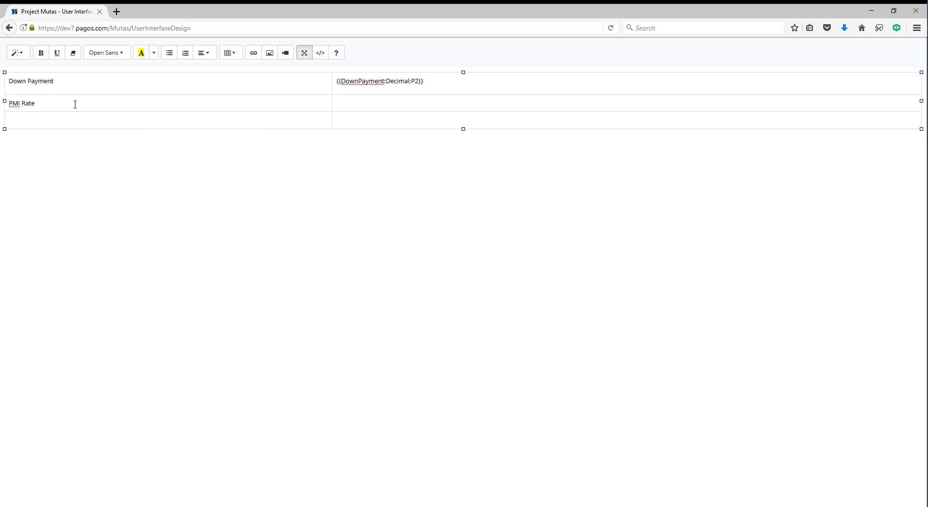
{"action": "key", "text": "Tab"}
{"action": "type", "text": "{{PMI"}
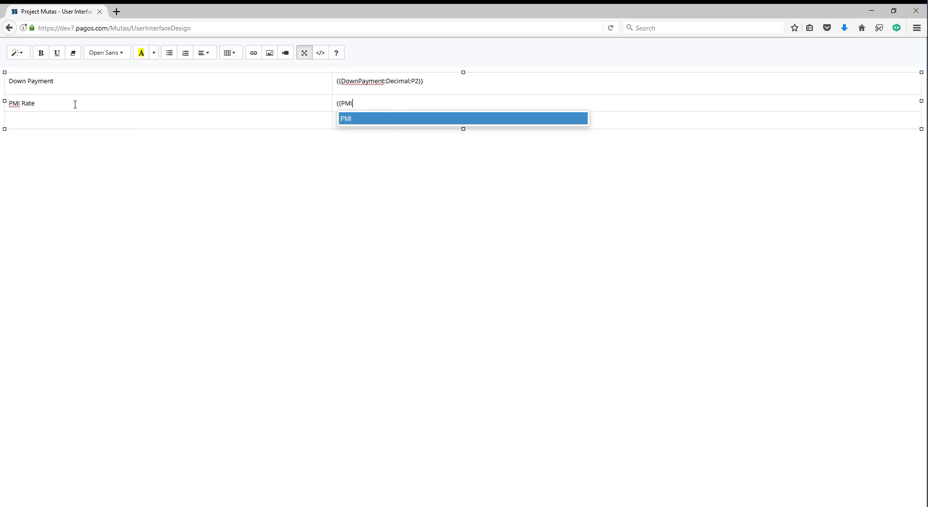
{"action": "key", "text": "Escape"}
{"action": "type", "text": ":Decimal"}
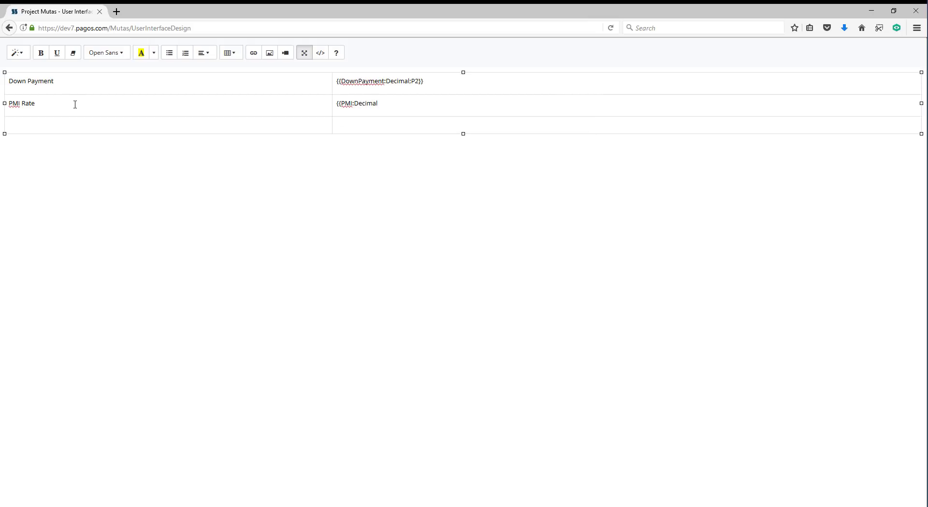
{"action": "type", "text": ";P2"}
Fill the third row with Monthly PMI and {{MonthlyPMI:Decimal:0.00}}, then leave the full-screen editor and submit the label
{"action": "type", "text": "{{MonthlyPMI"}
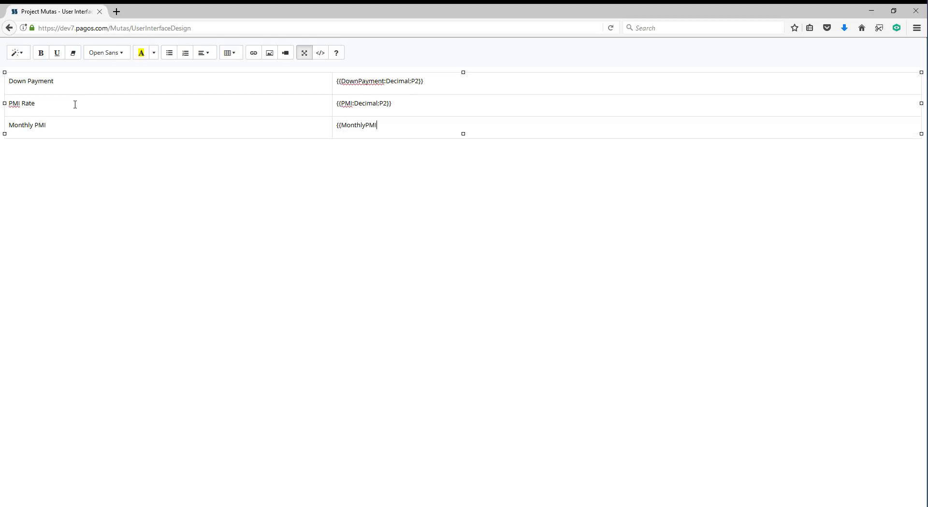
{"action": "type", "text": ":Decimal:"}
{"action": "key", "text": "Return"}
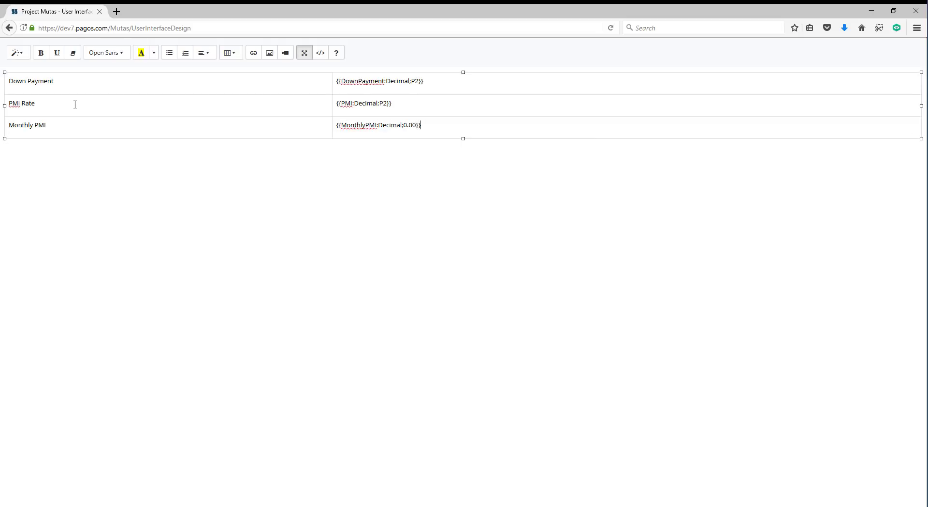
{"action": "left_click", "coordinate": [303, 53]}
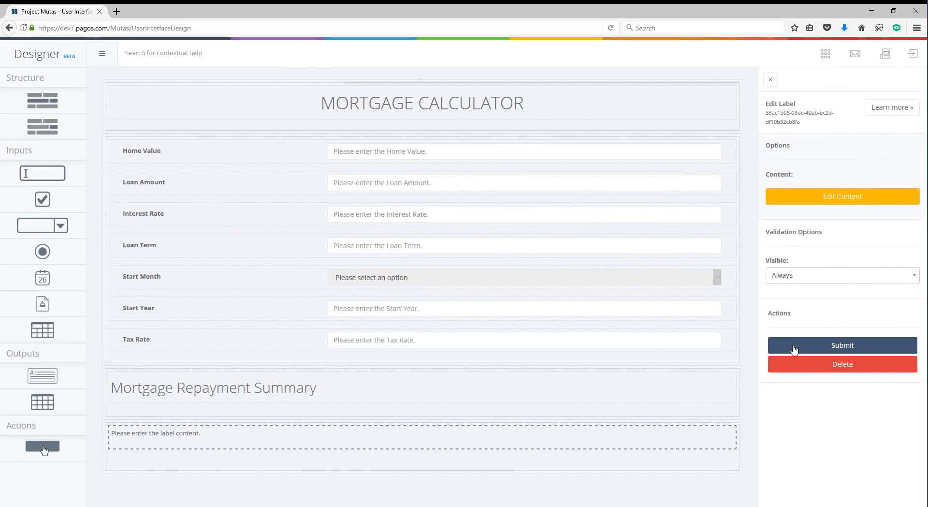
{"action": "left_click", "coordinate": [794, 346]}
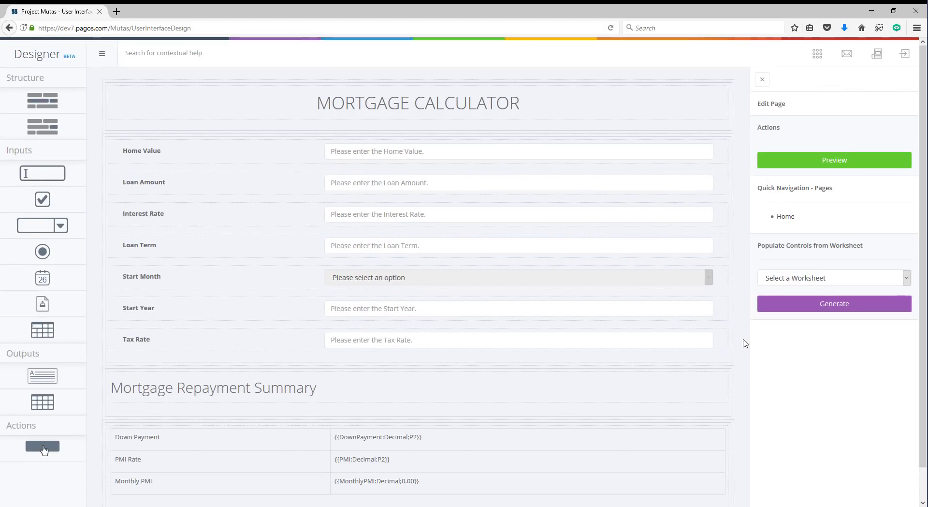
Set the style of the container around the repayment summary table to Medium Well and submit it
{"action": "scroll", "coordinate": [739, 338], "scroll_direction": "down", "scroll_amount": 2}
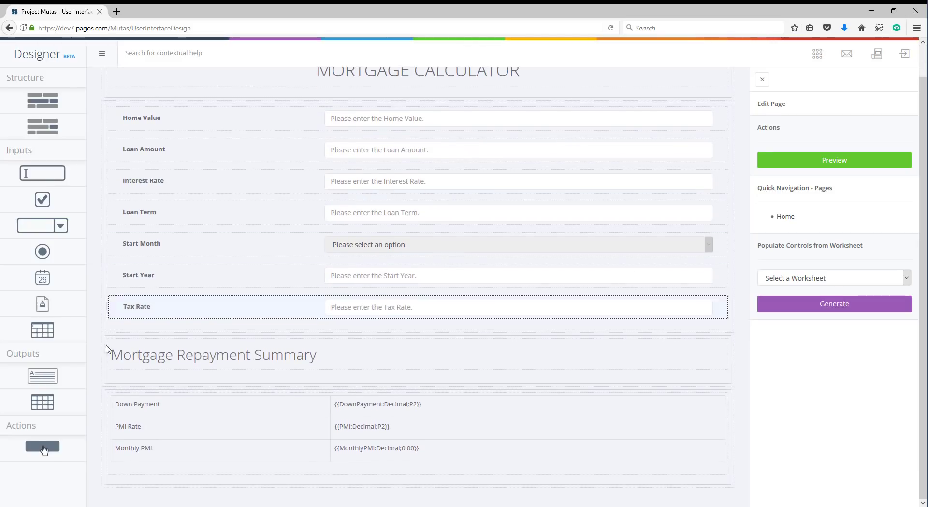
{"action": "left_click", "coordinate": [103, 430]}
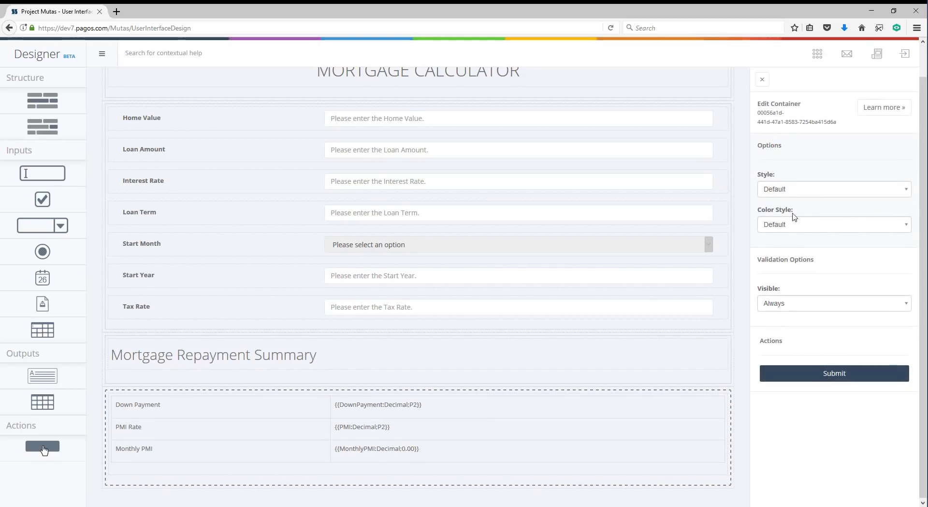
{"action": "left_click", "coordinate": [796, 190]}
{"action": "left_click", "coordinate": [797, 243]}
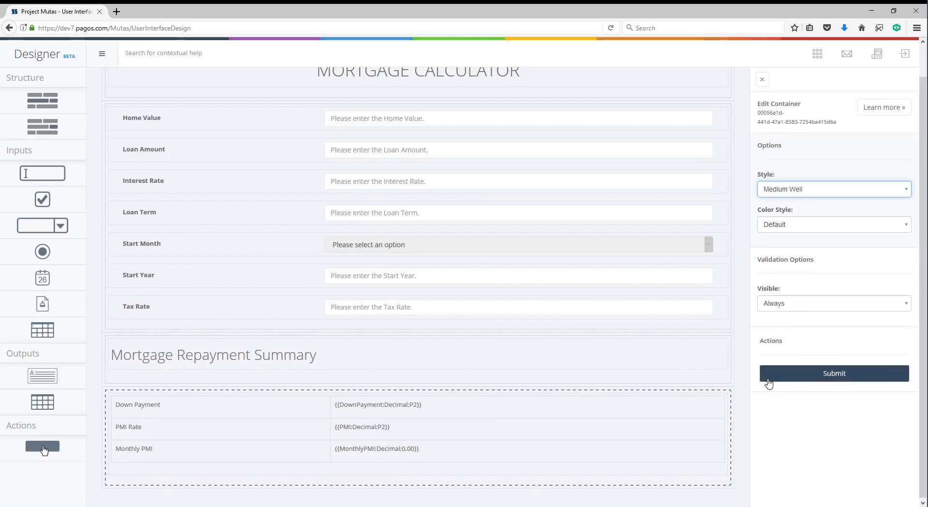
{"action": "left_click", "coordinate": [773, 382]}
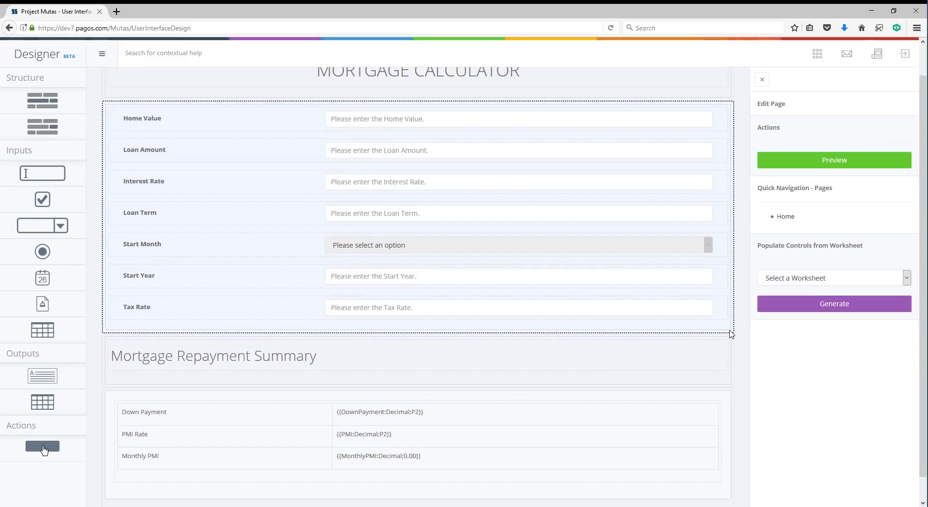
Apply the Medium Well style to the container holding the input controls and submit it
{"action": "left_click", "coordinate": [730, 328]}
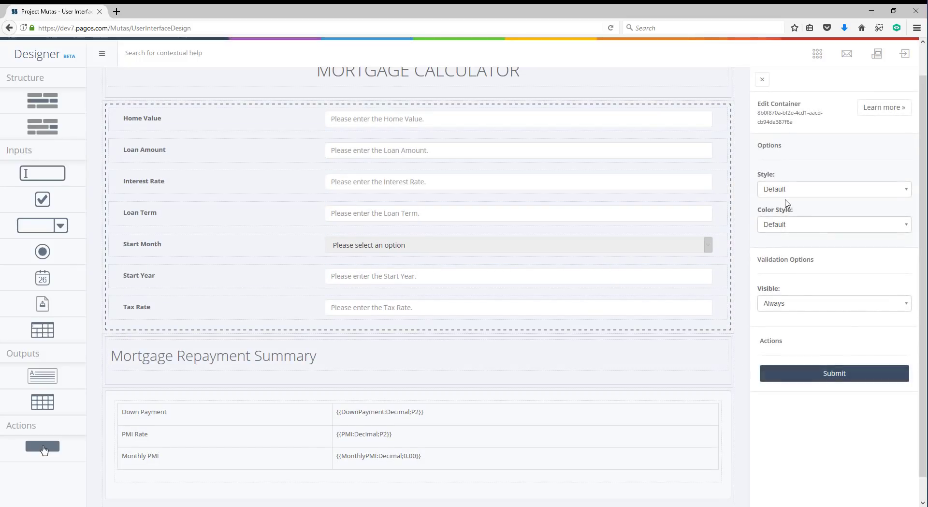
{"action": "left_click", "coordinate": [788, 191]}
{"action": "left_click", "coordinate": [786, 244]}
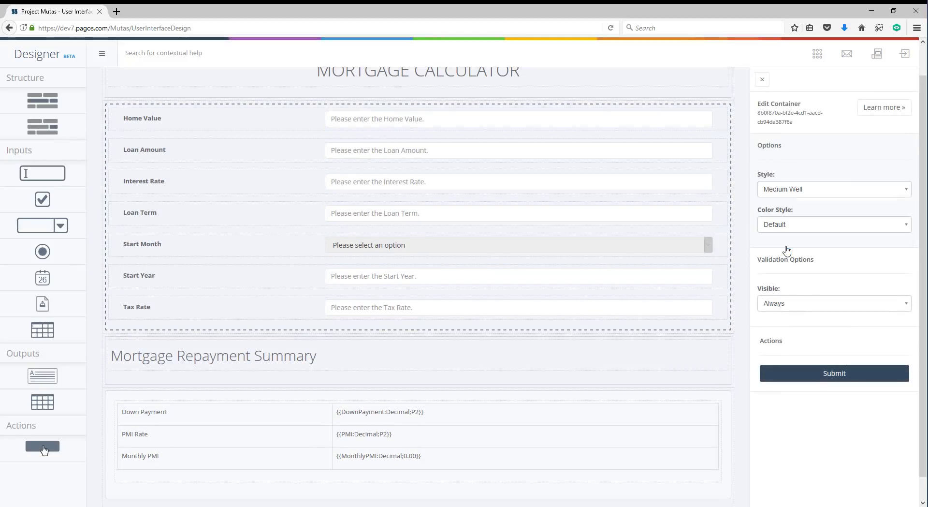
{"action": "left_click", "coordinate": [790, 374]}
Add a section inside the Mortgage Repayment Summary container, below the Down Payment table
{"action": "scroll", "coordinate": [748, 366], "scroll_direction": "down", "scroll_amount": 2}
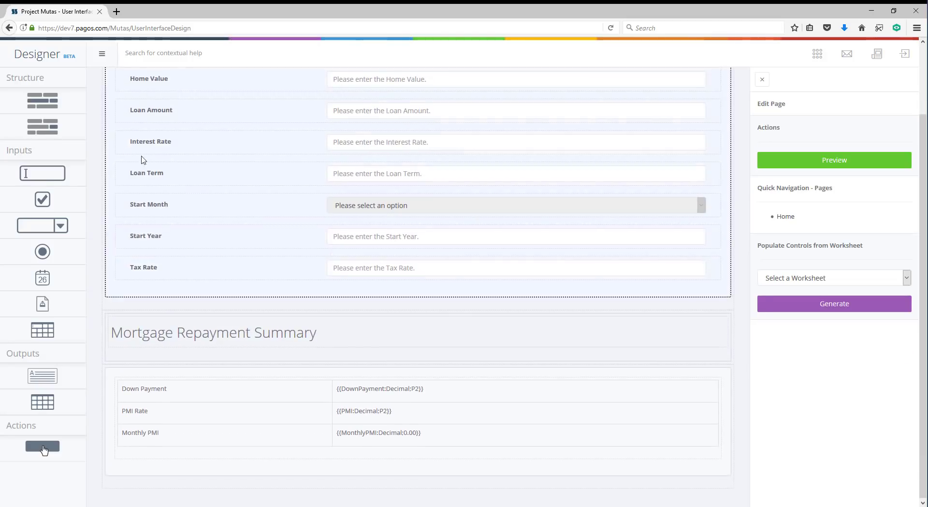
{"action": "left_click_drag", "start_coordinate": [53, 121], "coordinate": [401, 290]}
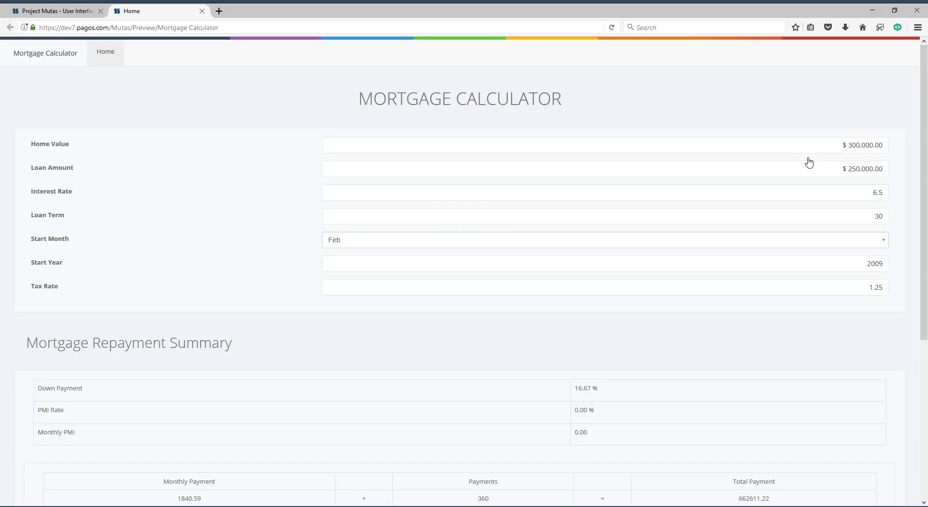
Review the previewed calculator's inputs and repayment summary at full size and in a smaller window beside the Excel workbook
{"action": "scroll", "coordinate": [810, 161], "scroll_direction": "down", "scroll_amount": 5}
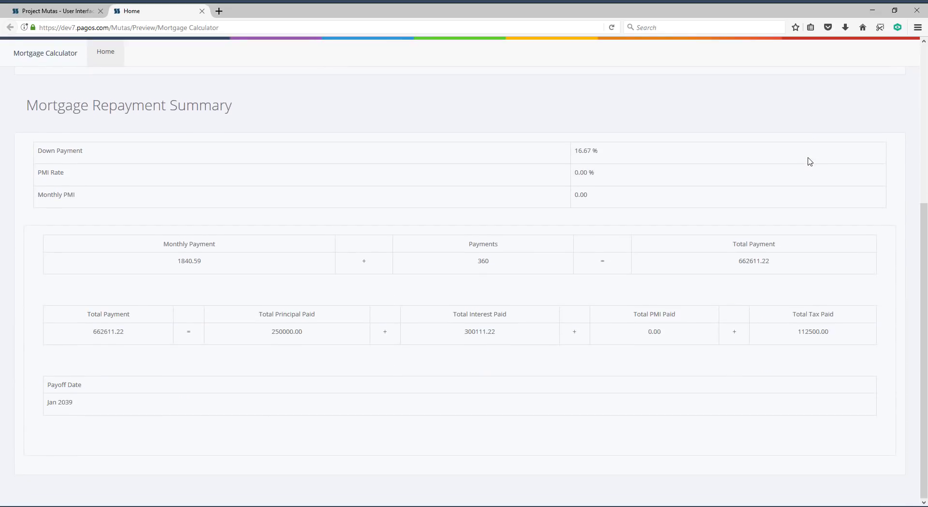
{"action": "scroll", "coordinate": [810, 161], "scroll_direction": "up", "scroll_amount": 5}
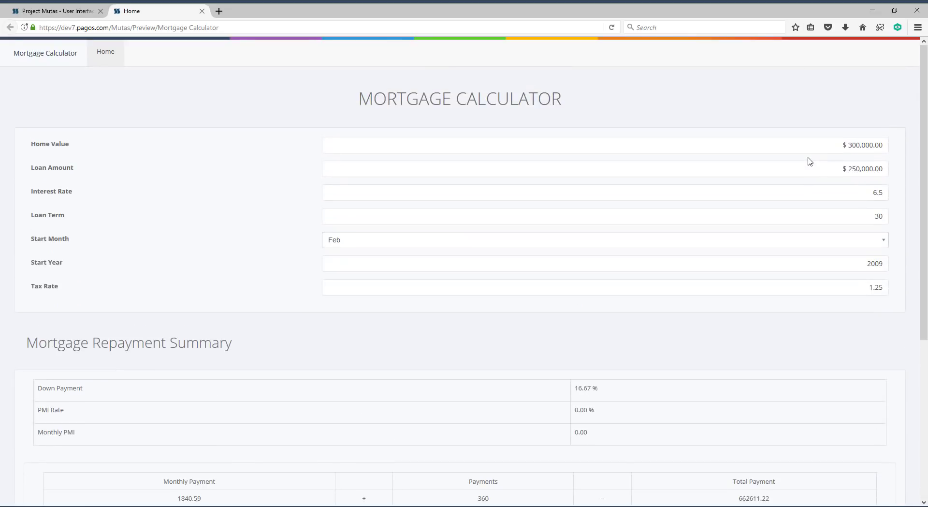
{"action": "left_click", "coordinate": [895, 10]}
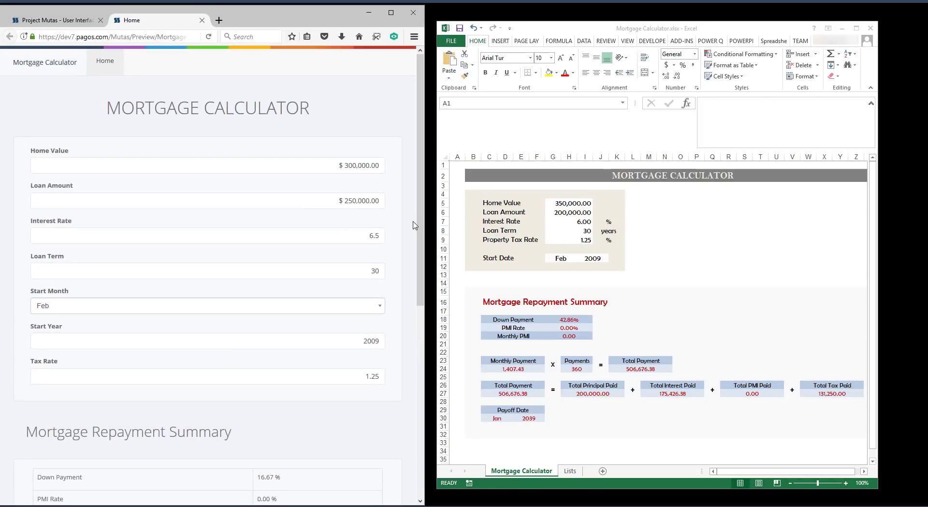
{"action": "scroll", "coordinate": [414, 225], "scroll_direction": "down", "scroll_amount": 7}
{"action": "scroll", "coordinate": [413, 225], "scroll_direction": "up", "scroll_amount": 7}
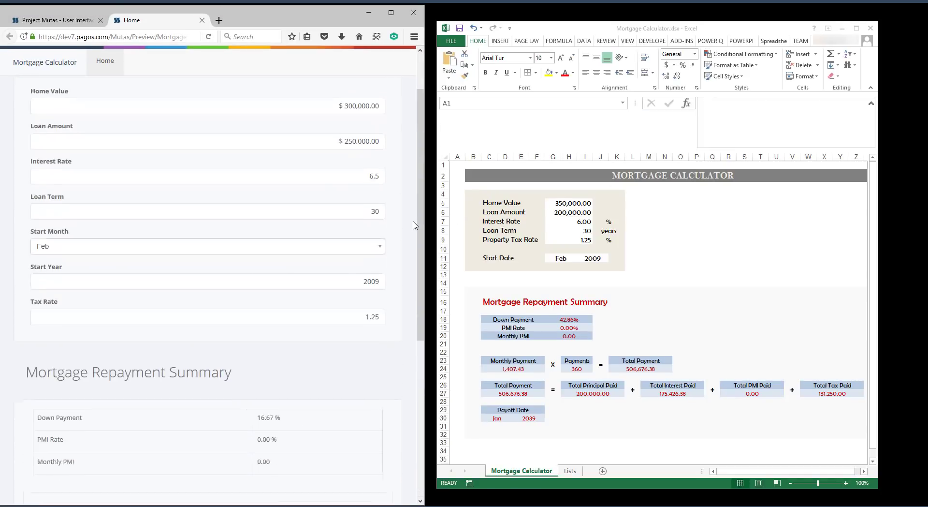
Narrow the preview window to phone width to check the responsive layout, and widen it again beside the workbook
{"action": "left_click_drag", "start_coordinate": [427, 216], "coordinate": [281, 215]}
{"action": "scroll", "coordinate": [251, 224], "scroll_direction": "down", "scroll_amount": 7}
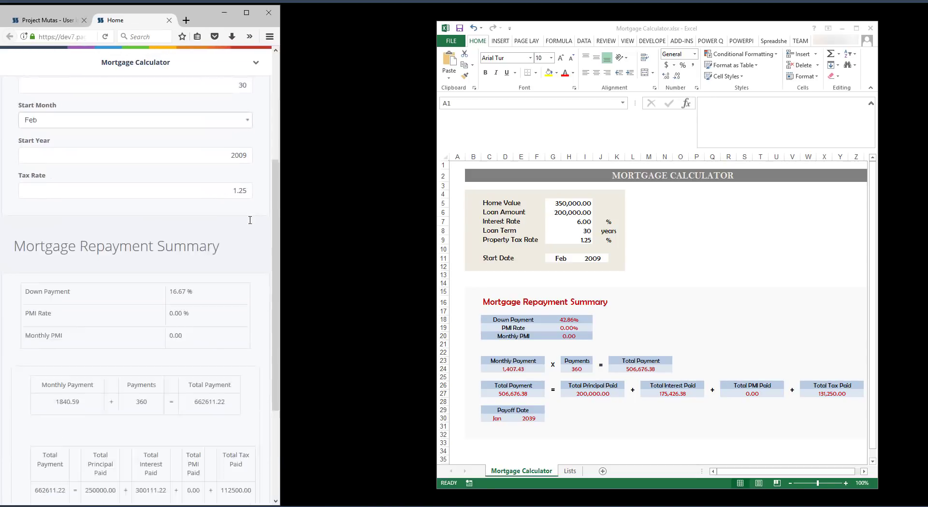
{"action": "scroll", "coordinate": [250, 224], "scroll_direction": "up", "scroll_amount": 7}
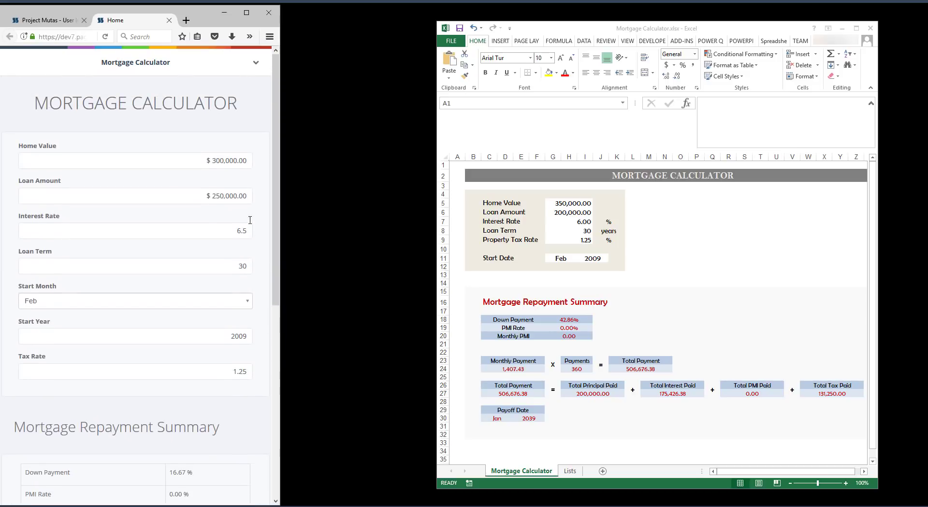
{"action": "left_click_drag", "start_coordinate": [282, 212], "coordinate": [411, 212]}
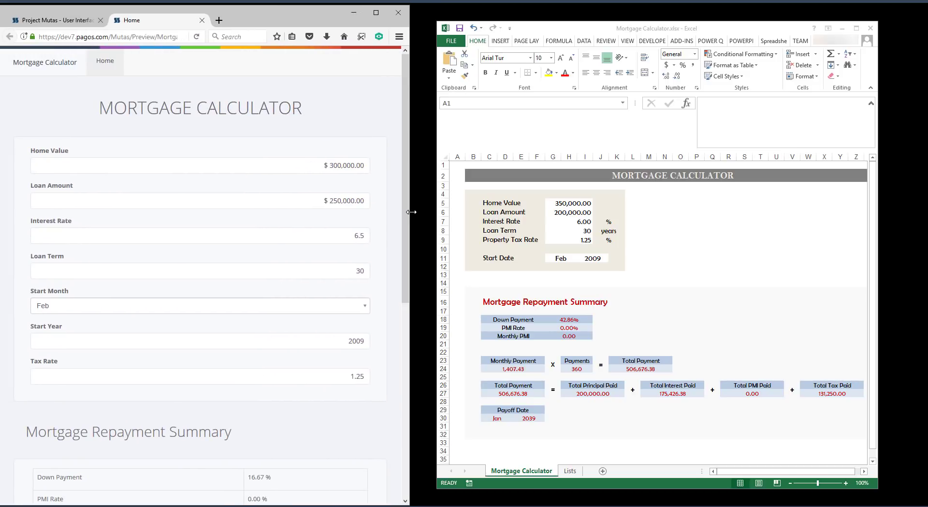
Set the preview's Home Value to 350,000 and the Loan Amount to 200,000, matching the Excel workbook
{"action": "left_click", "coordinate": [319, 166]}
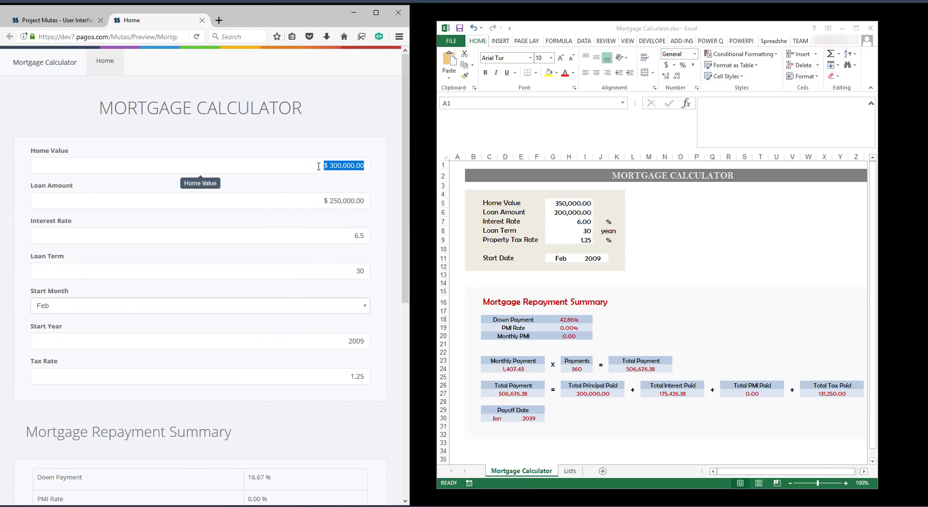
{"action": "type", "text": "350,000"}
{"action": "key", "text": "Return"}
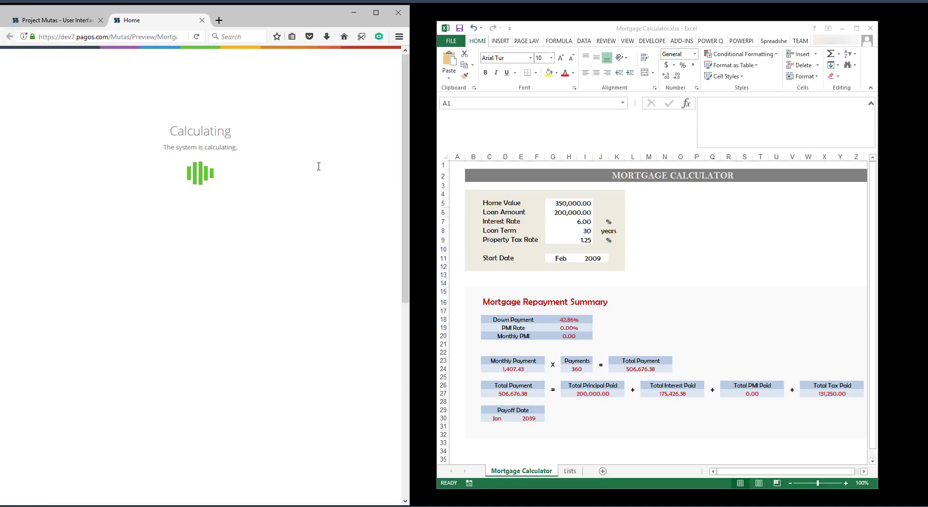
{"action": "key", "text": "Tab"}
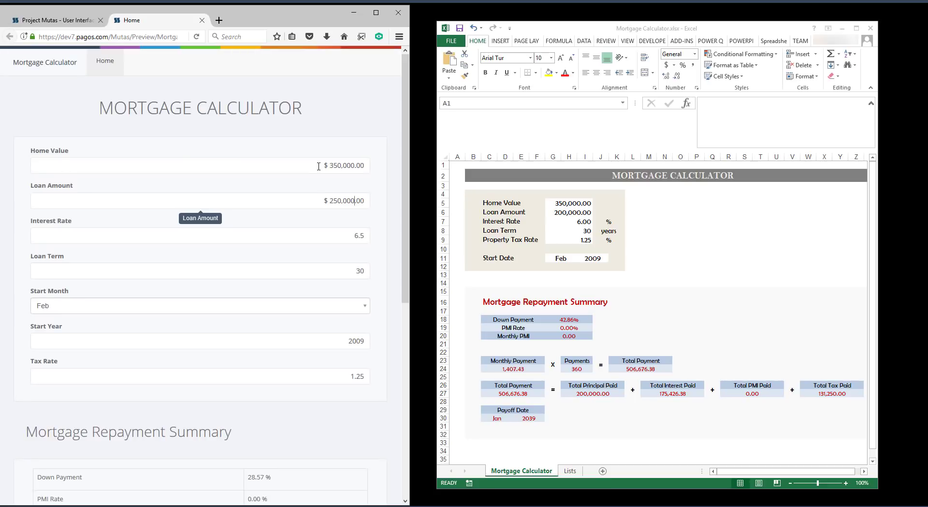
{"action": "type", "text": "20"}
{"action": "key", "text": "Return"}
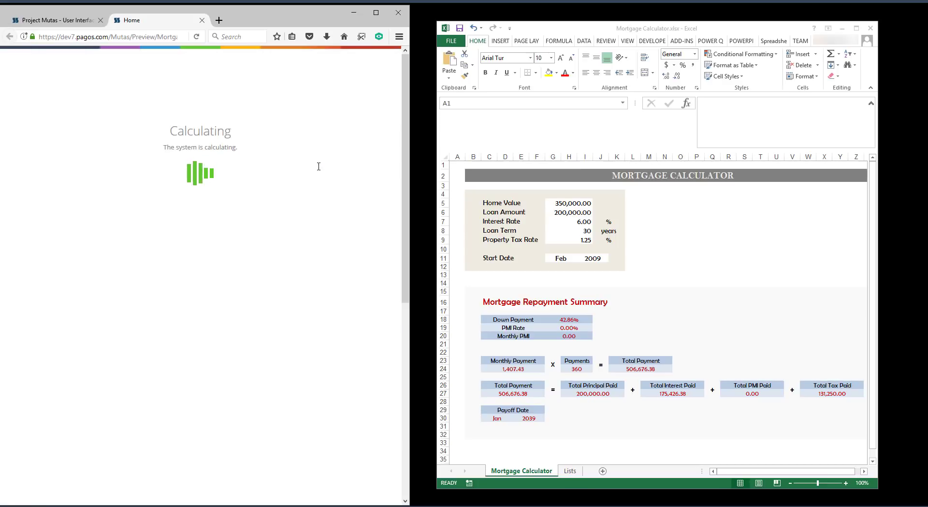
Set the Interest Rate to 6 and check the recalculated repayment summary against the Excel workbook
{"action": "type", "text": "6"}
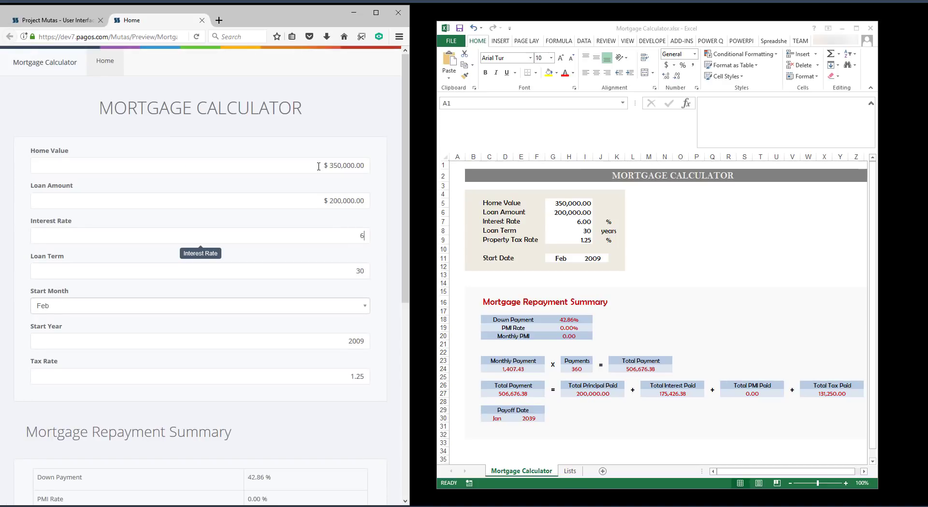
{"action": "key", "text": "Return"}
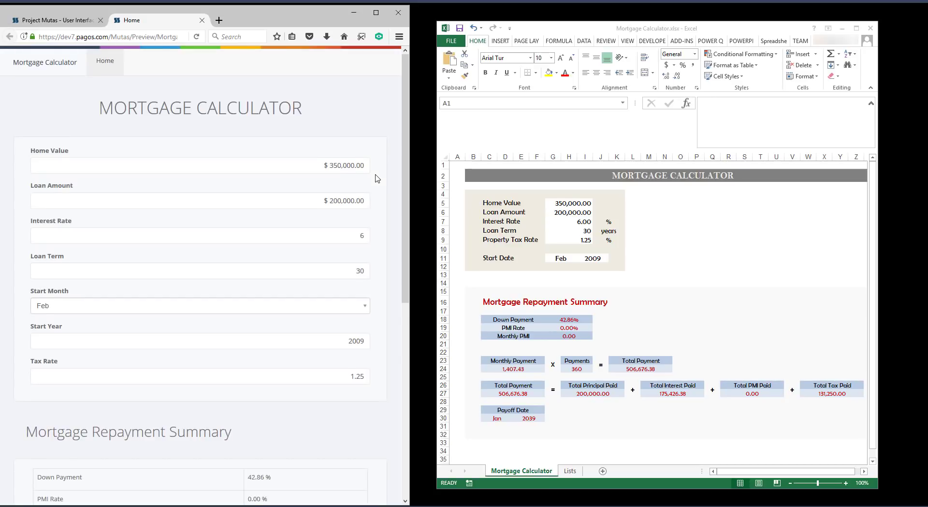
{"action": "scroll", "coordinate": [378, 179], "scroll_direction": "down", "scroll_amount": 5}
{"action": "scroll", "coordinate": [378, 178], "scroll_direction": "down", "scroll_amount": 1}
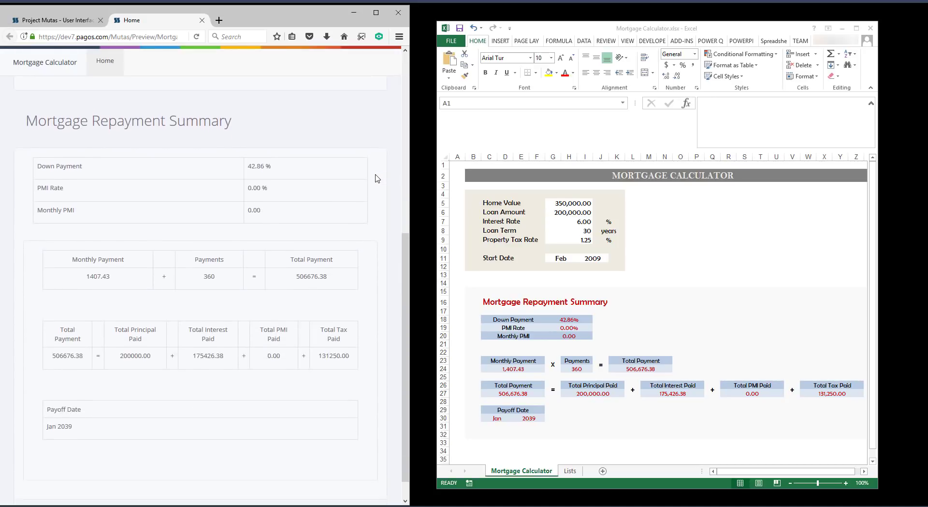